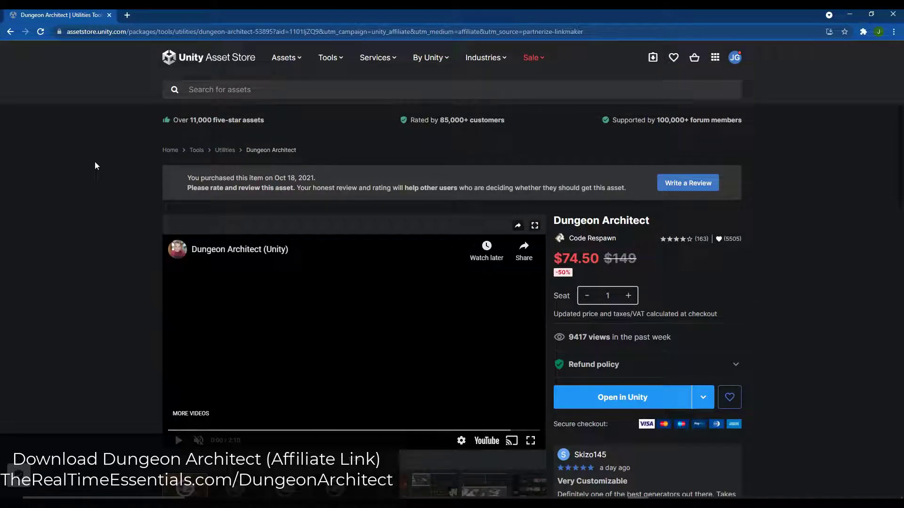
Step: Look over the Dungeon Architect asset page and view the sixth image in its gallery
scroll(101, 164, down, 6)
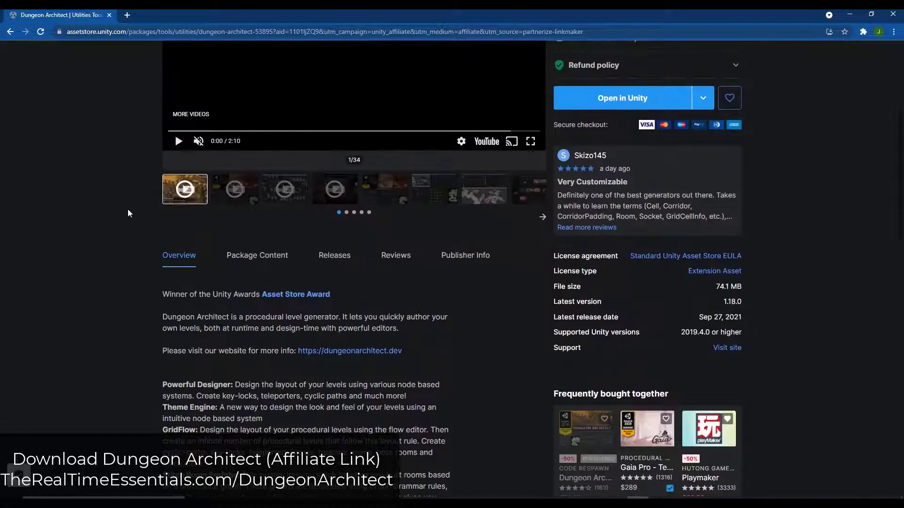
click(430, 189)
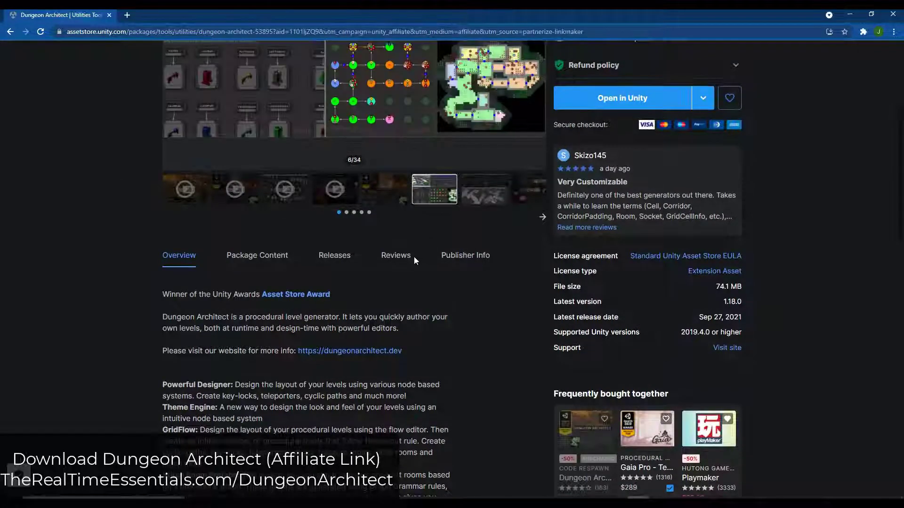
scroll(226, 353, up, 3)
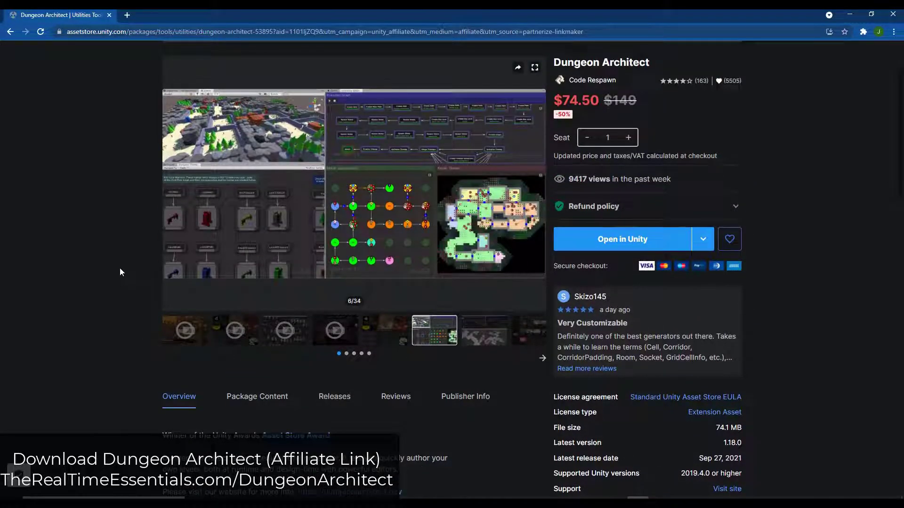
mouse_move(254, 228)
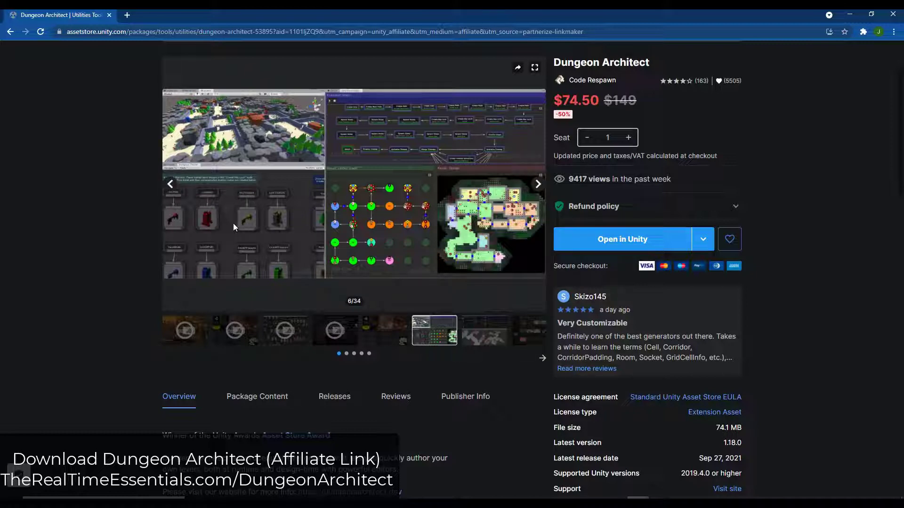
scroll(272, 230, up, 3)
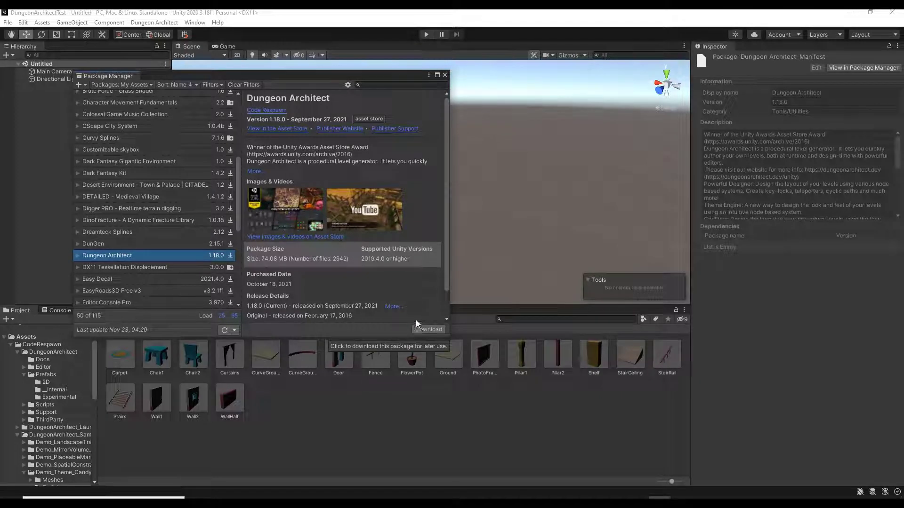
Step: Close the Package Manager and add the DungeonGrid prefab from DungeonArchitect's Prefabs folder to the scene hierarchy
click(445, 76)
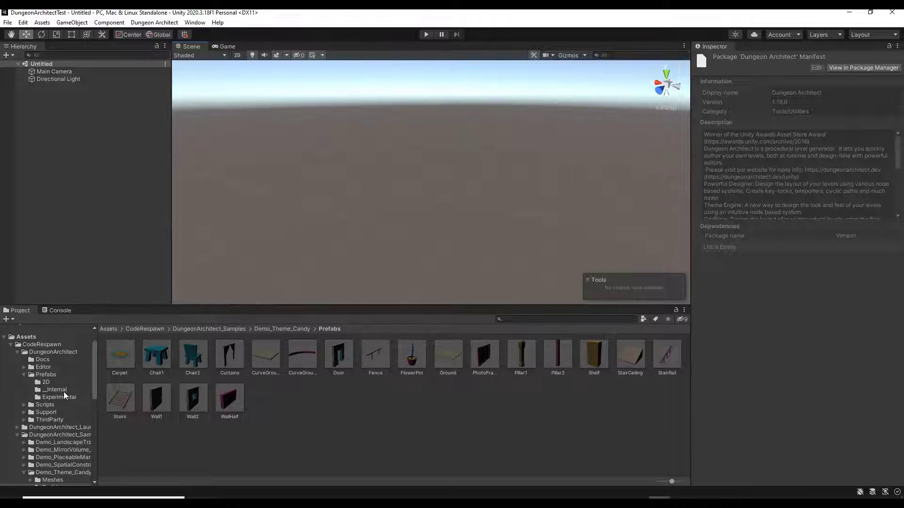
click(46, 374)
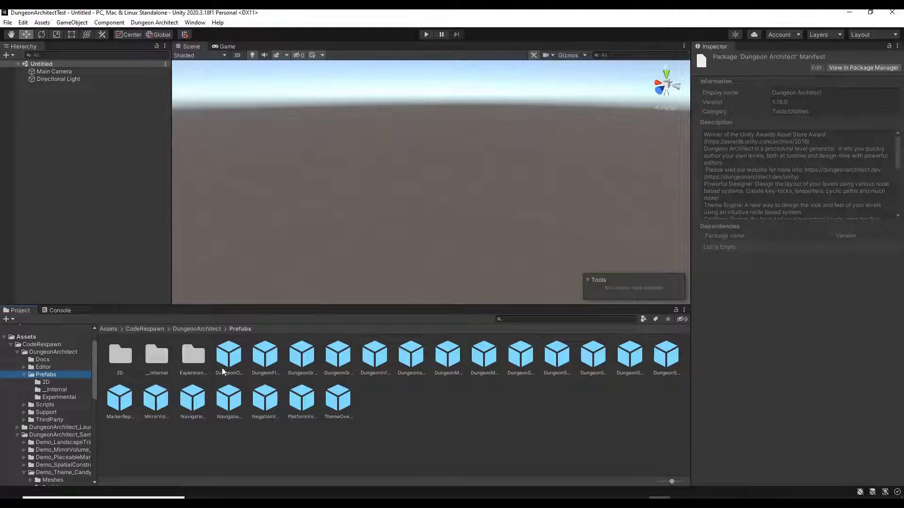
click(311, 362)
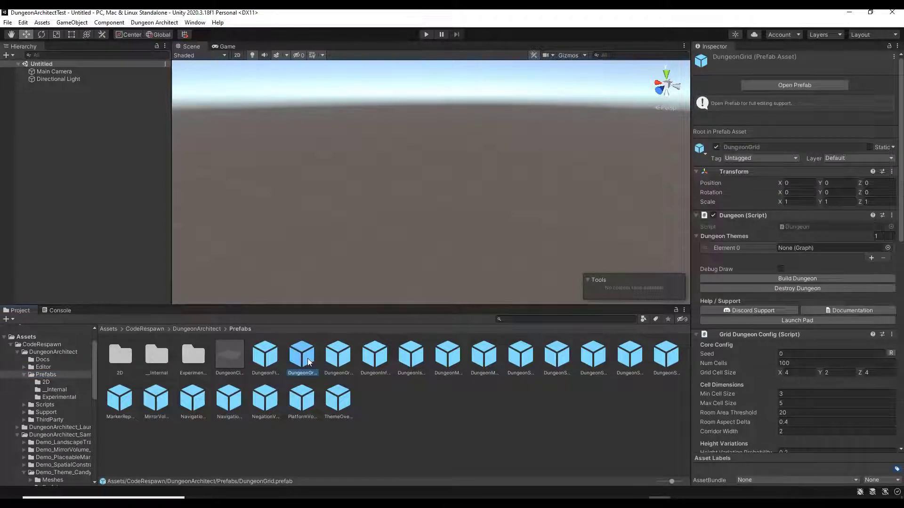
click(330, 363)
click(302, 362)
drag(303, 365, 54, 105)
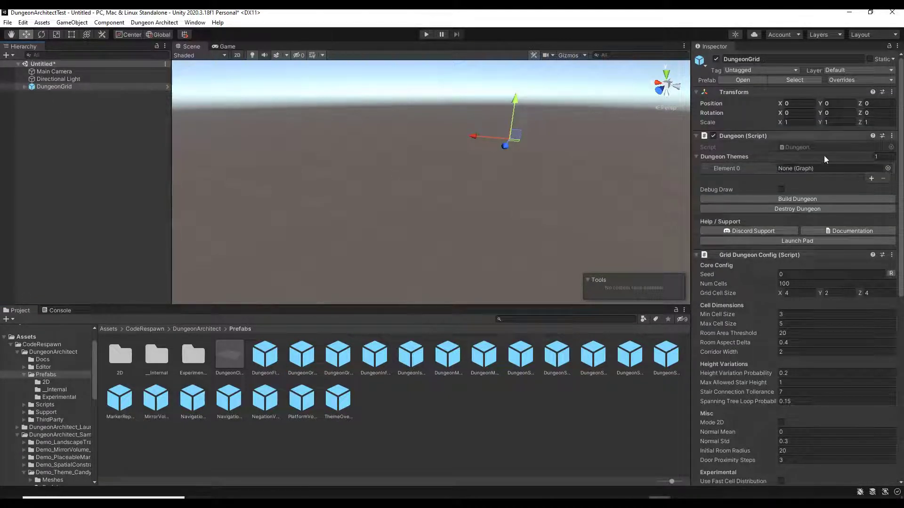
Step: Try to build the dungeon from the DungeonGrid object without a theme assigned
click(806, 200)
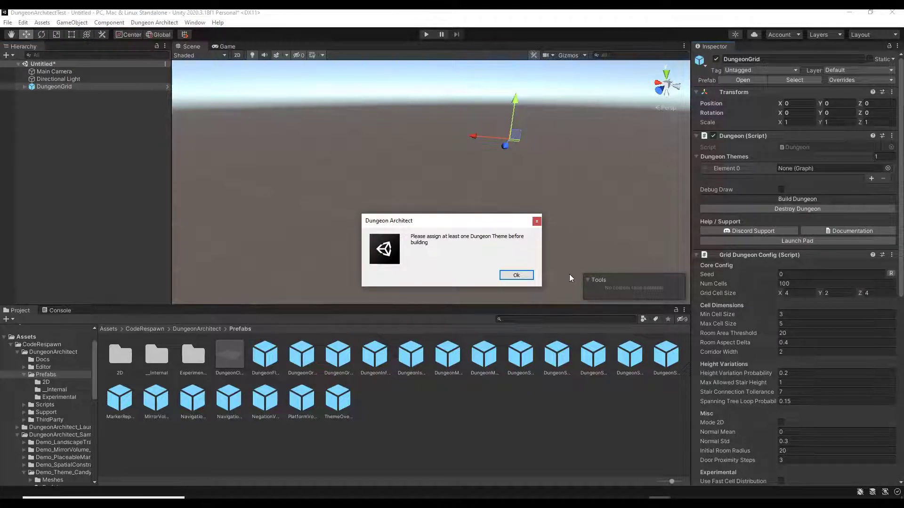
click(516, 276)
alt+drag(526, 228, 564, 214)
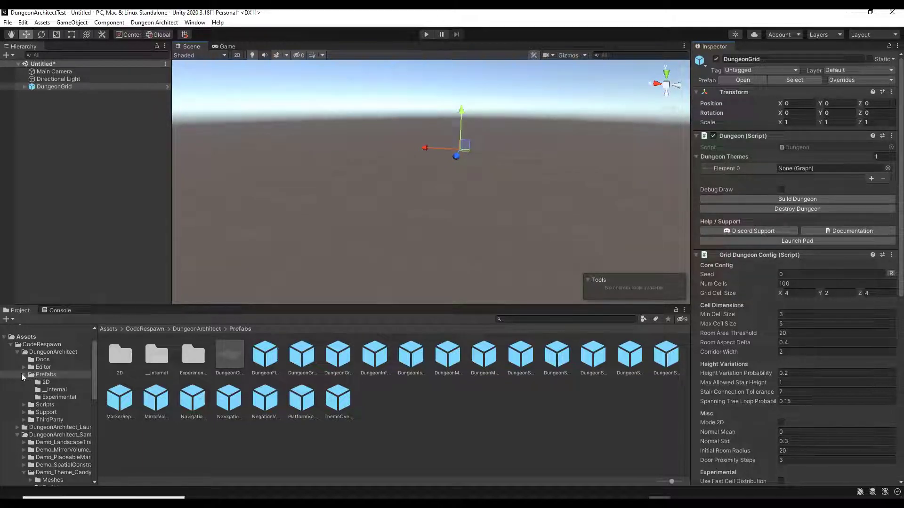
Step: Create a Dungeon Theme asset in the Assets folder and name it YouTubeDungeon1
right_click(278, 378)
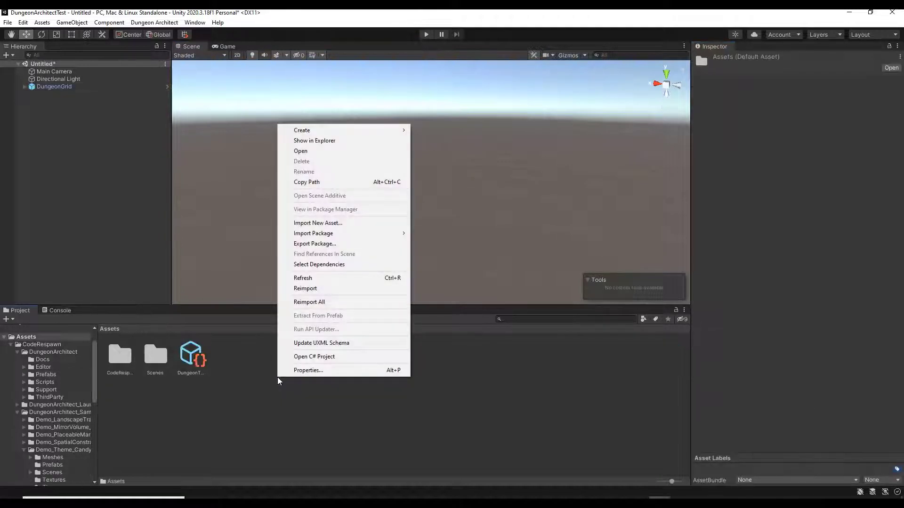
mouse_move(329, 130)
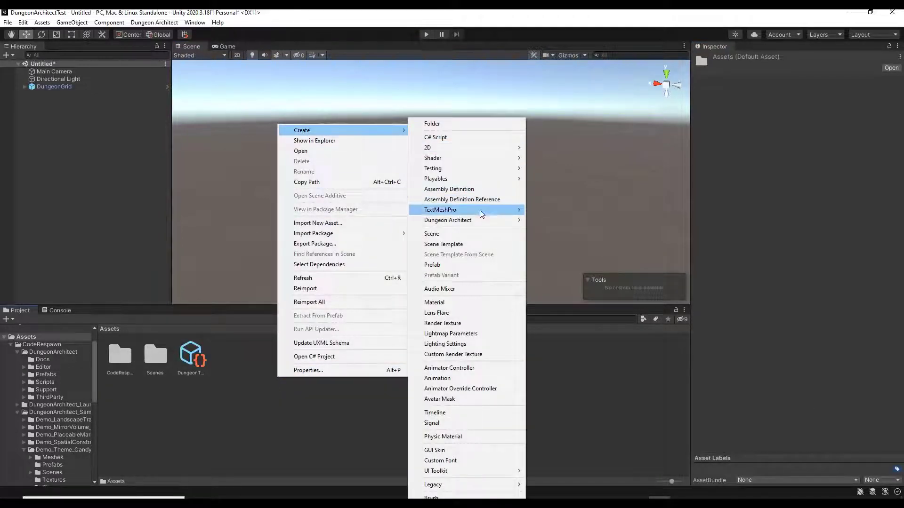
mouse_move(482, 221)
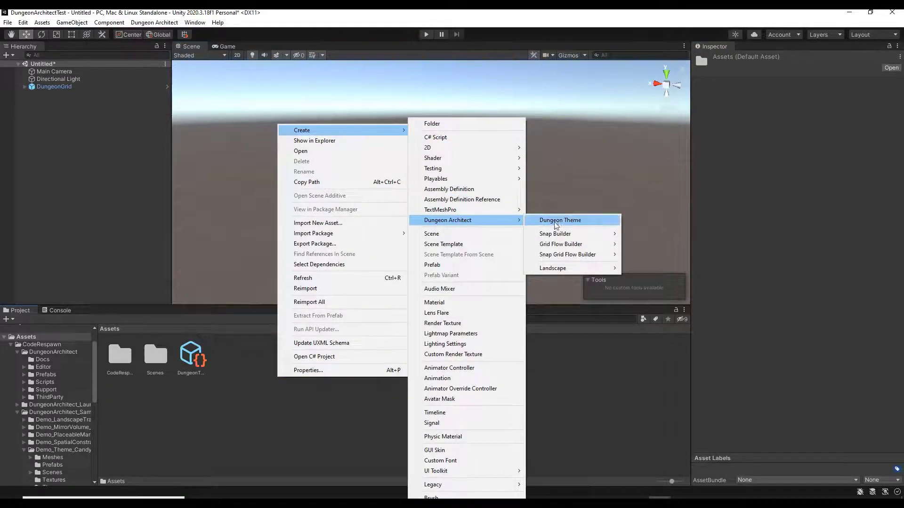
click(559, 224)
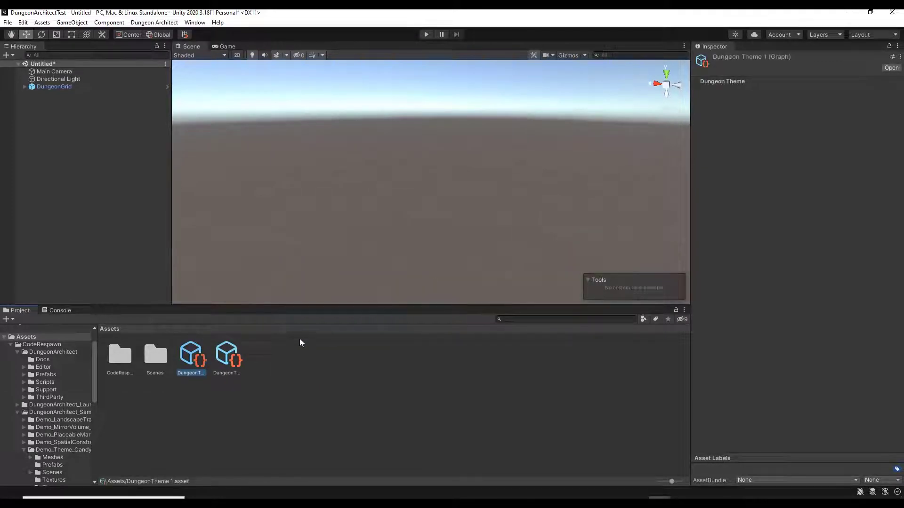
double_click(191, 373)
text(YouTube)
text(Dungeon)
key(Return)
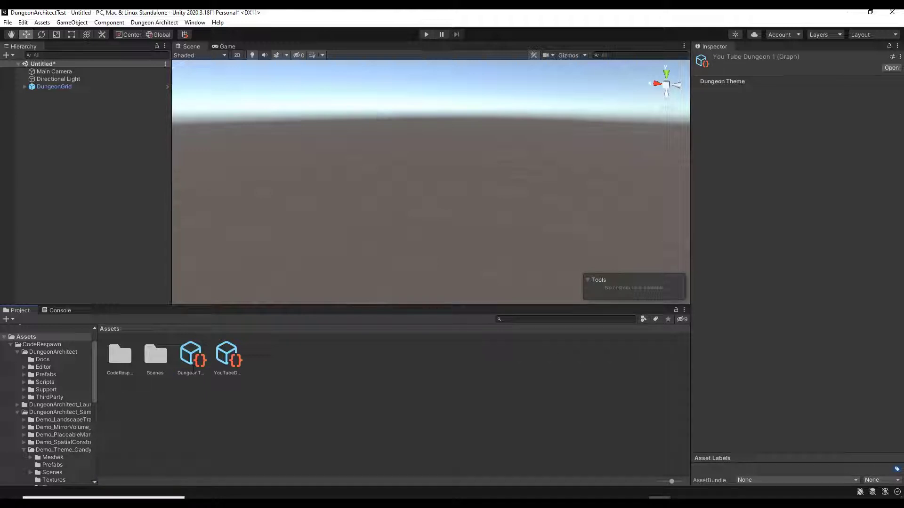
Step: Open the YouTubeDungeon1 theme graph and assign that theme to Element 0 of DungeonGrid's Dungeon Themes
click(228, 360)
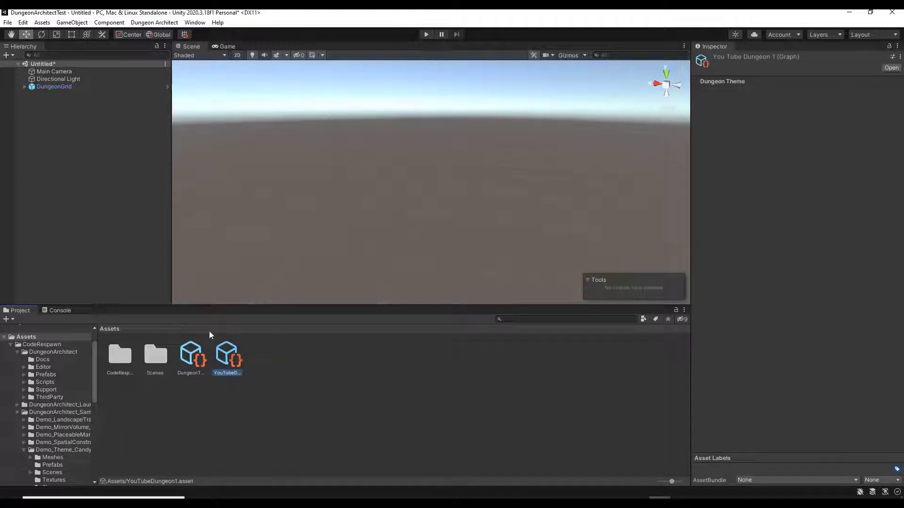
double_click(227, 360)
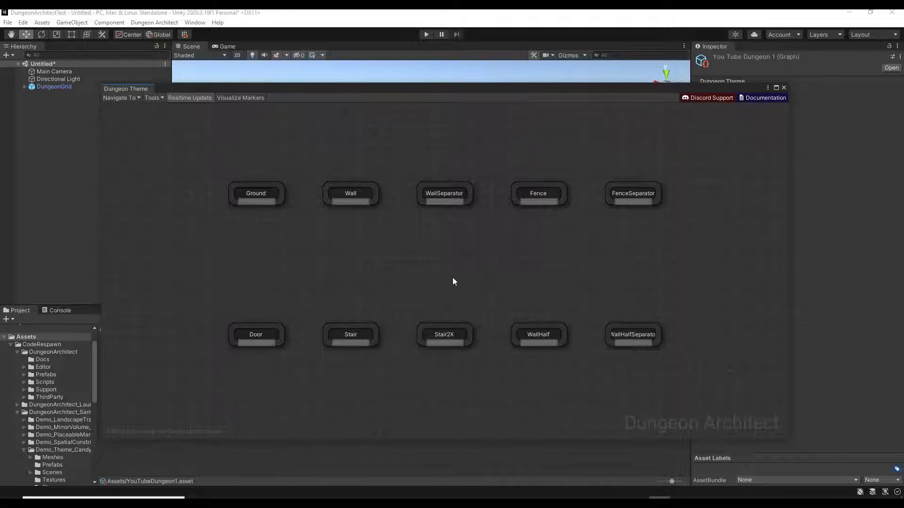
drag(507, 90, 903, 71)
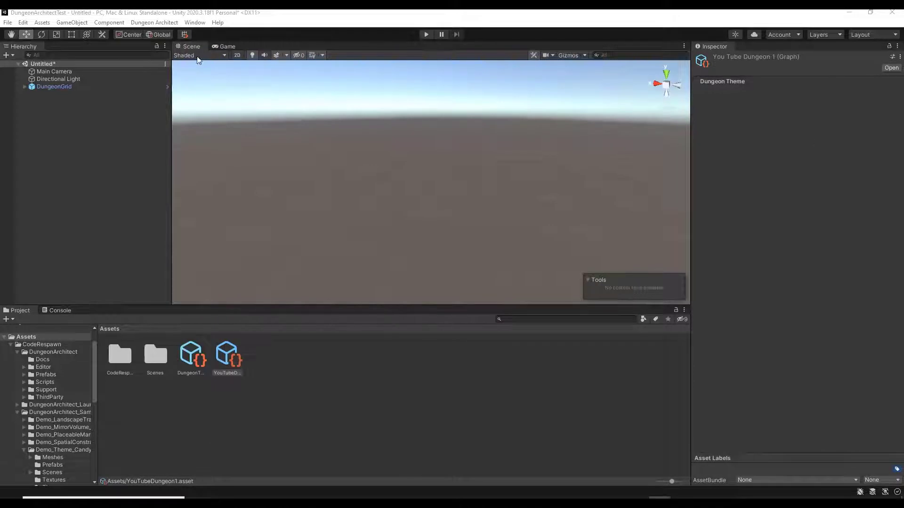
click(51, 88)
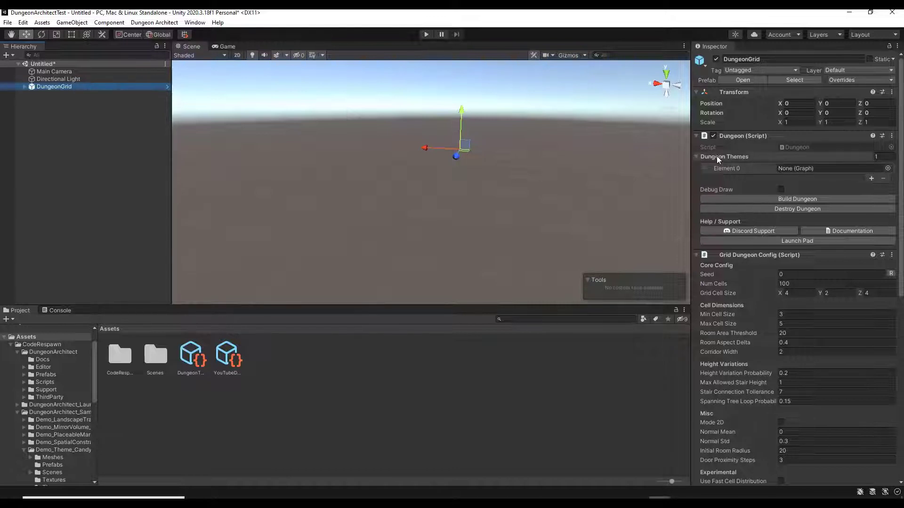
drag(229, 363, 798, 167)
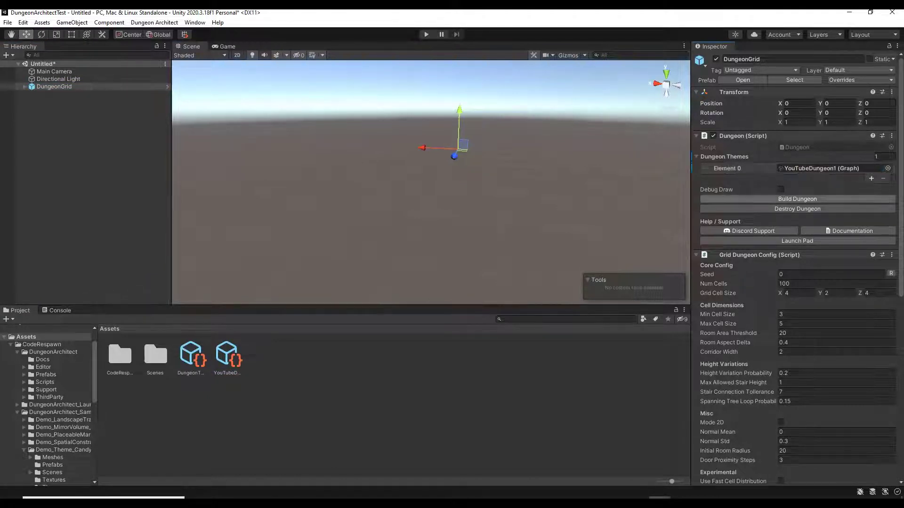
Step: Bring the Dungeon Theme window back beside the scene view and narrow it with all marker nodes in view
drag(903, 104, 561, 78)
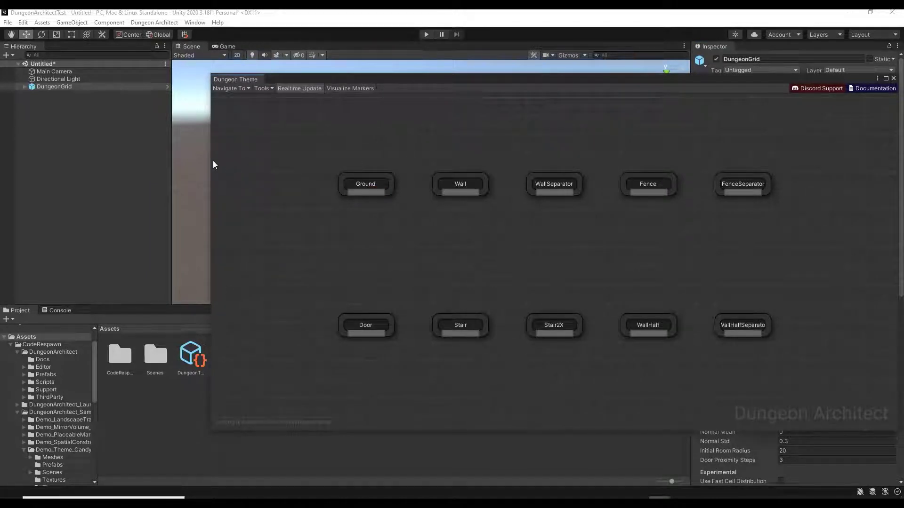
drag(210, 168, 468, 167)
scroll(611, 177, down, 1)
scroll(611, 174, down, 2)
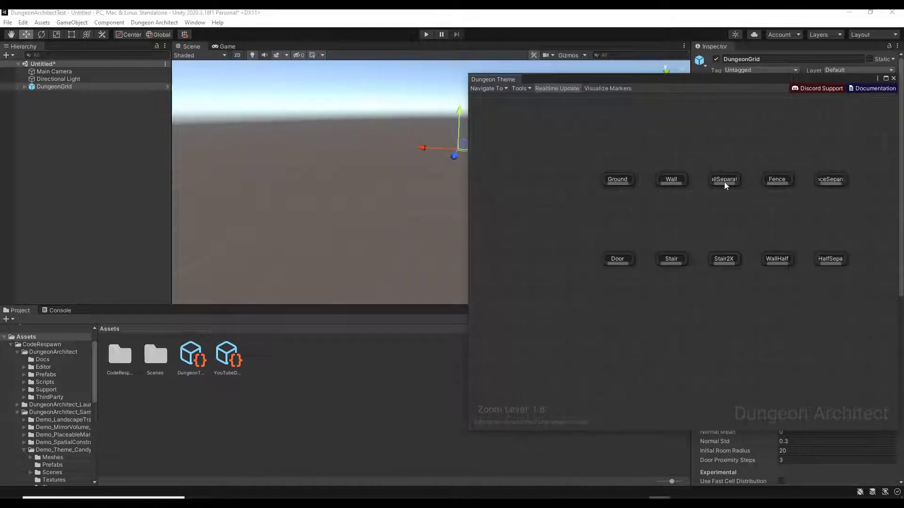
drag(687, 83, 690, 52)
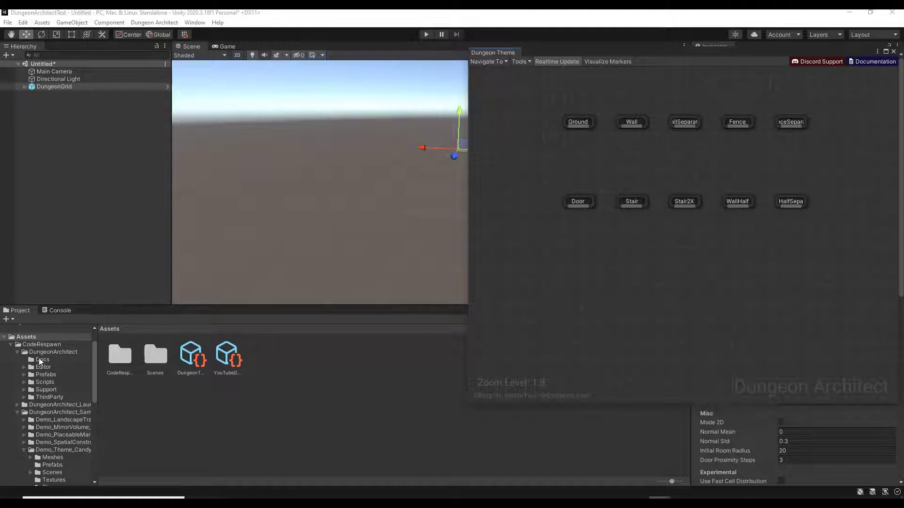
Step: Open the Prefabs folder of Demo_Theme_Candy and narrow the Dungeon Theme window further to uncover the prefabs
click(68, 451)
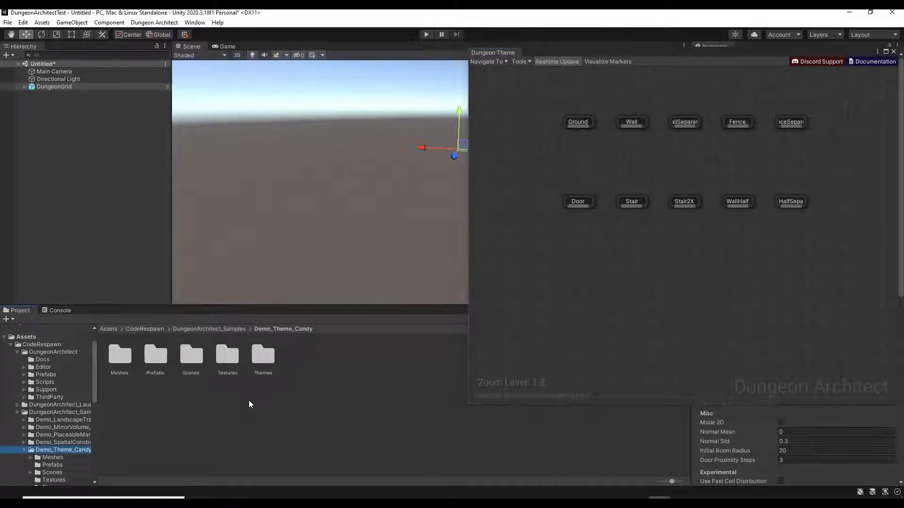
double_click(153, 356)
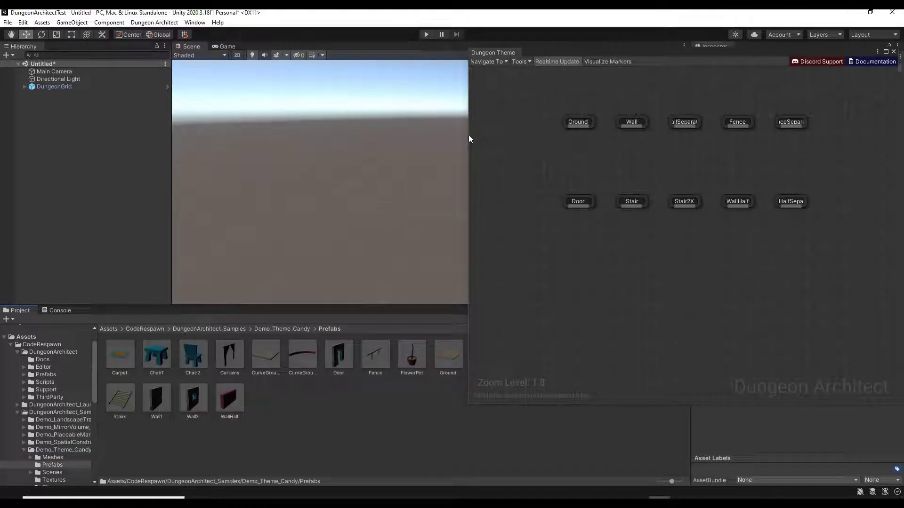
drag(469, 138, 647, 150)
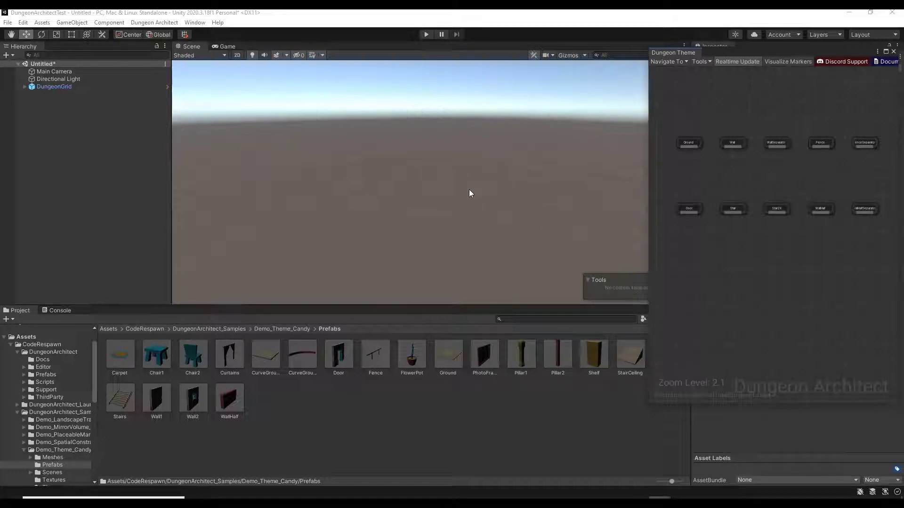
Step: Add the Ground prefab to the theme graph as a node below the Ground marker and link the marker to it
drag(445, 342, 687, 174)
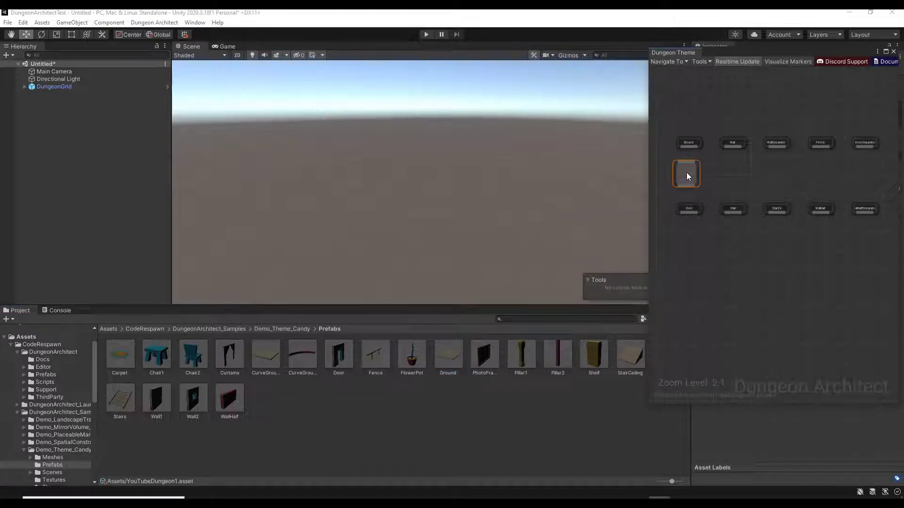
scroll(682, 169, up, 5)
mouse_move(697, 210)
mouse_down()
mouse_move(712, 217)
mouse_move(700, 222)
mouse_up()
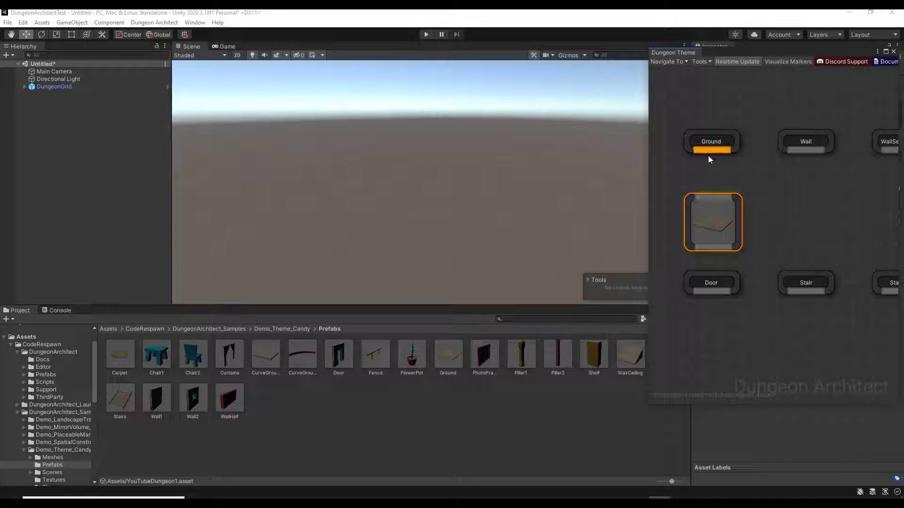
mouse_move(713, 150)
mouse_down()
mouse_move(709, 174)
mouse_move(708, 160)
mouse_up()
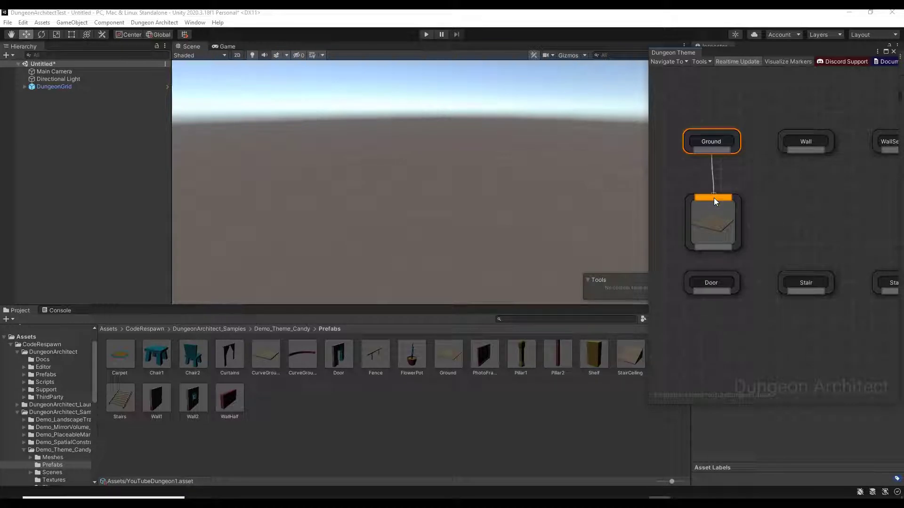
drag(714, 197, 713, 198)
Step: Examine the generated floor layout, select one ground tile in the scene, and review the theme graph's markers
right_drag(491, 200, 439, 207)
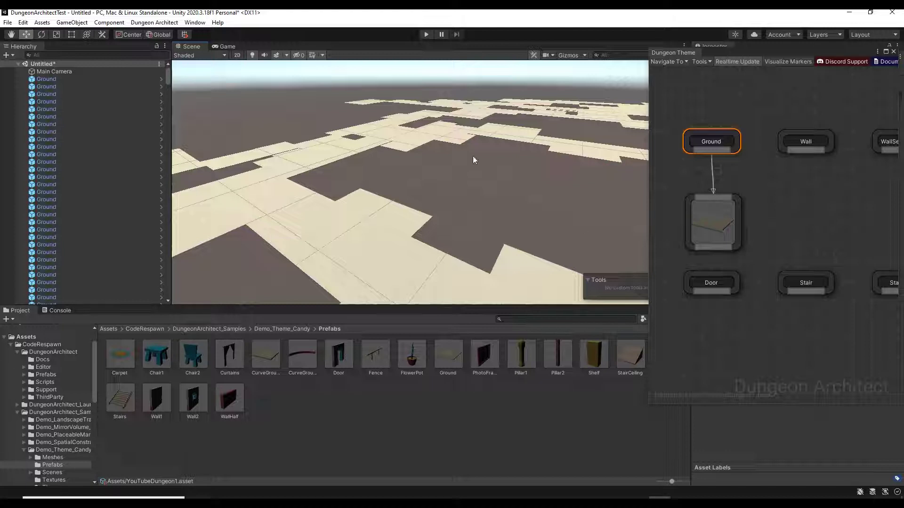
click(405, 151)
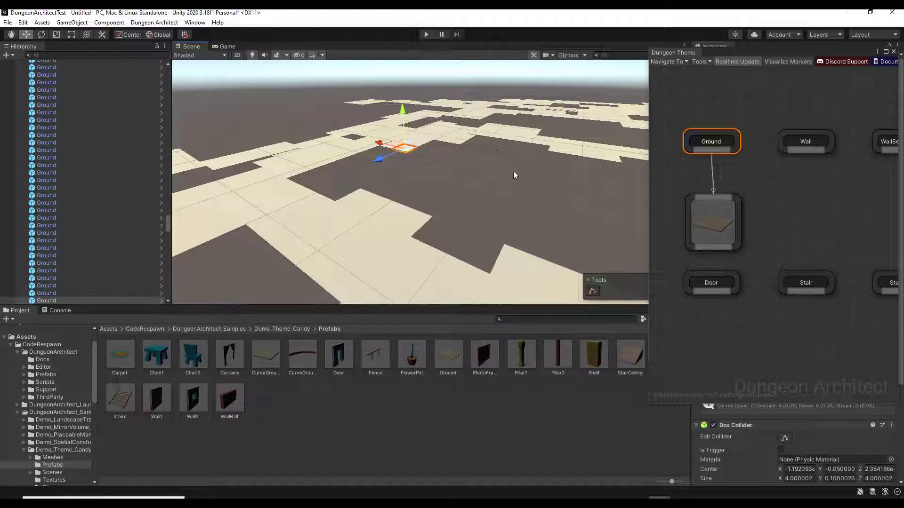
scroll(738, 182, down, 4)
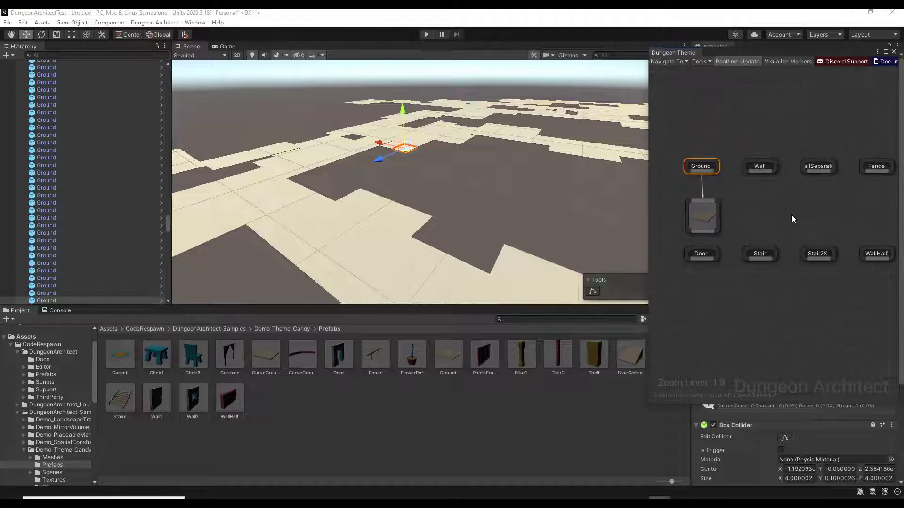
scroll(793, 216, down, 3)
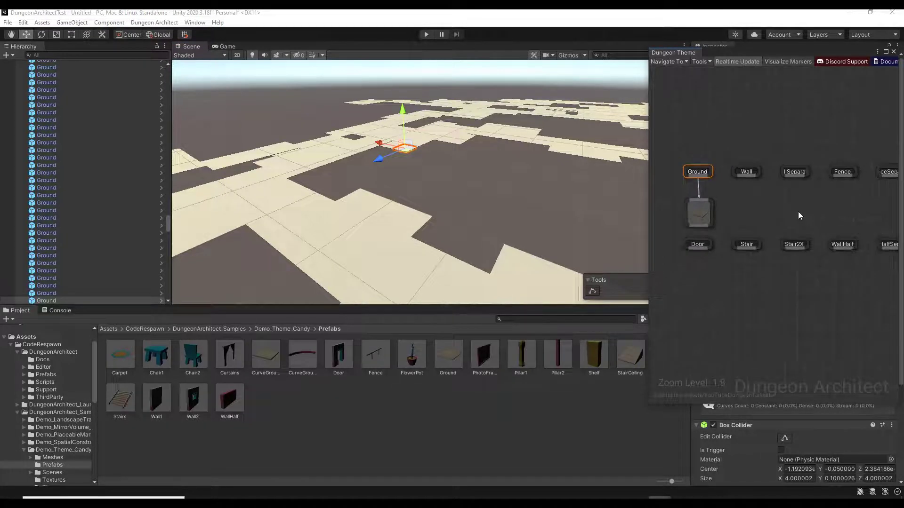
scroll(727, 205, down, 2)
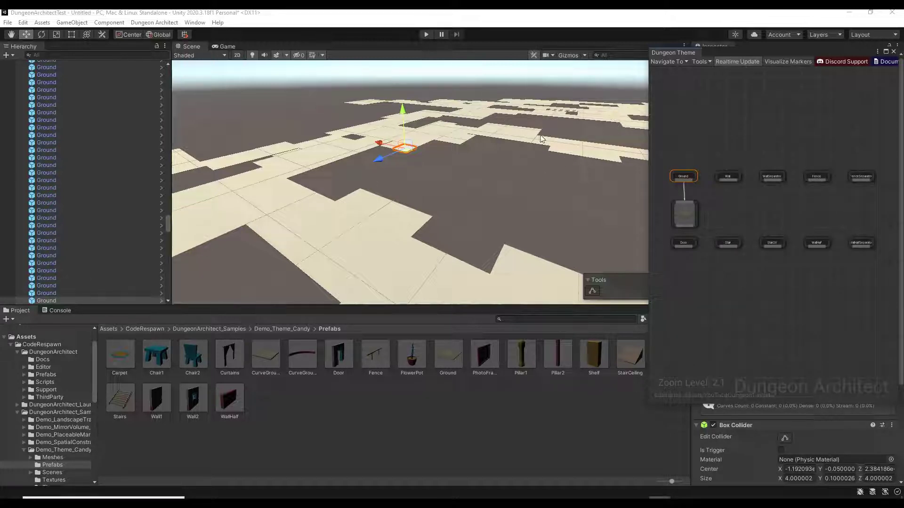
Step: Turn on marker visualization for the Ground marker and inspect the cell outlines around the selected ground tile
scroll(462, 143, up, 3)
right_drag(462, 143, 409, 157)
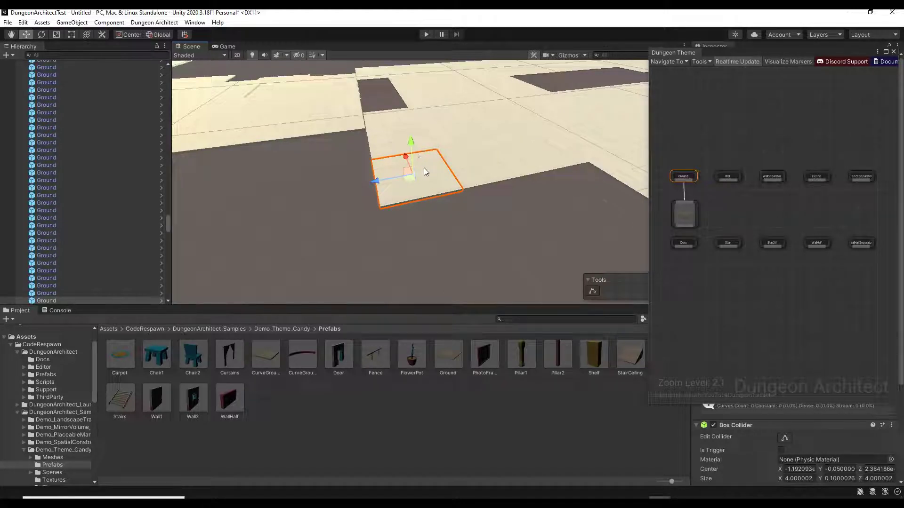
click(793, 63)
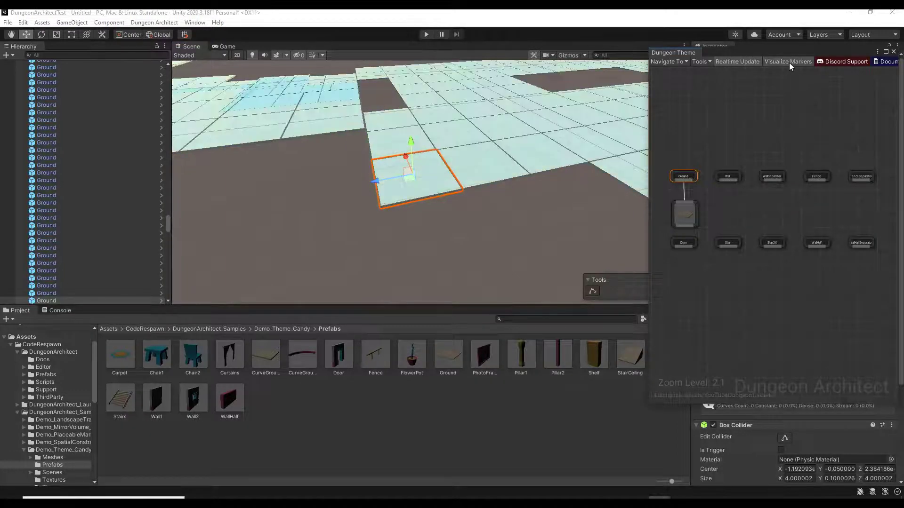
right_drag(345, 246, 344, 217)
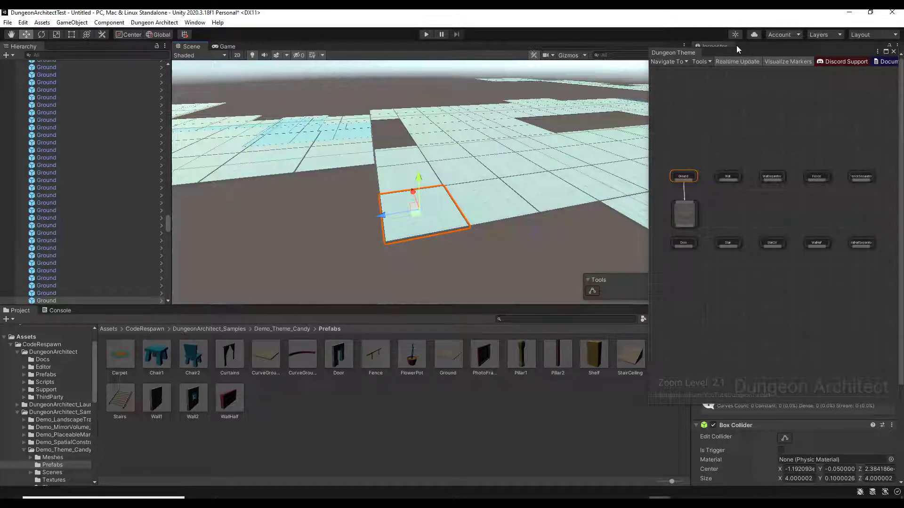
Step: Move the Dungeon Theme window aside and compare DungeonGrid's Grid Cell Size setting with a ground tile in the scene
drag(757, 51, 903, 63)
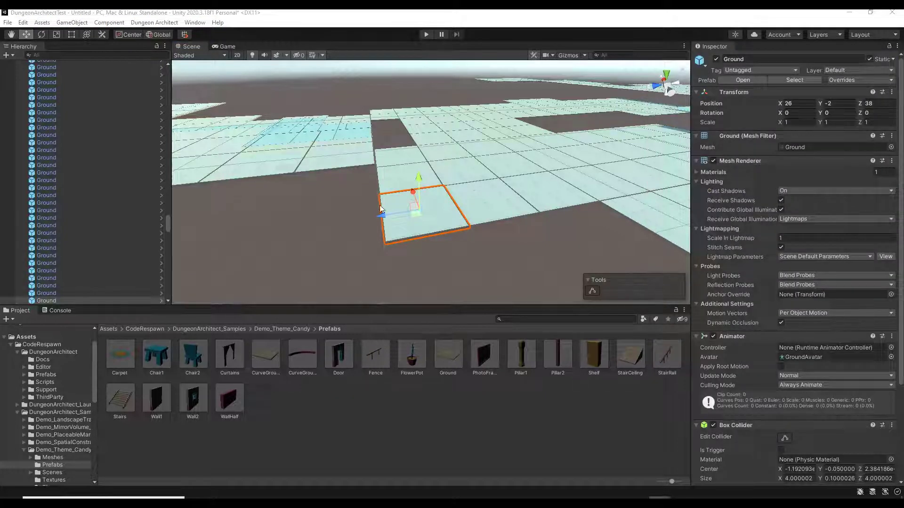
scroll(90, 123, up, 3)
drag(166, 216, 151, 312)
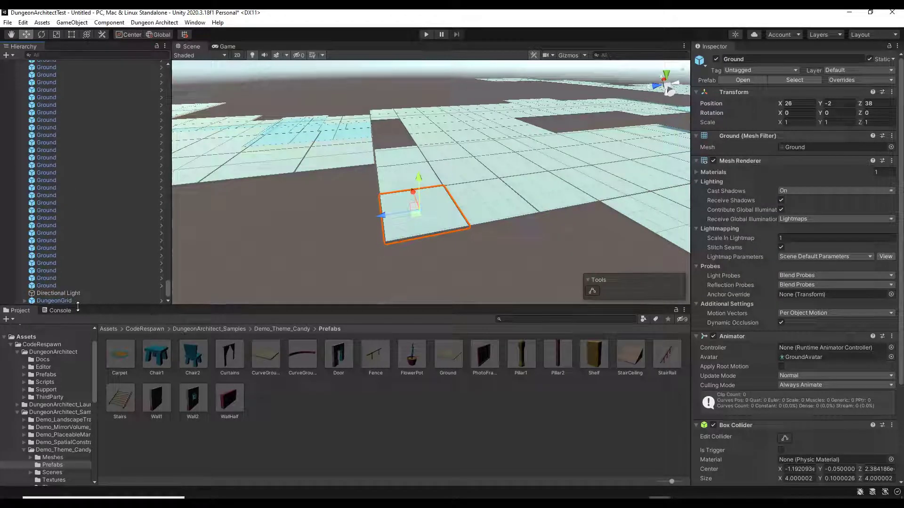
click(65, 301)
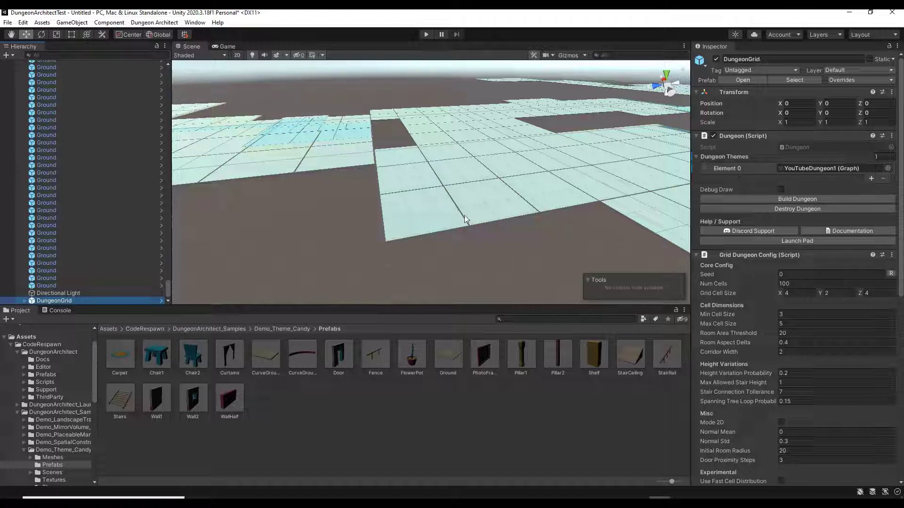
mouse_move(723, 292)
click(430, 216)
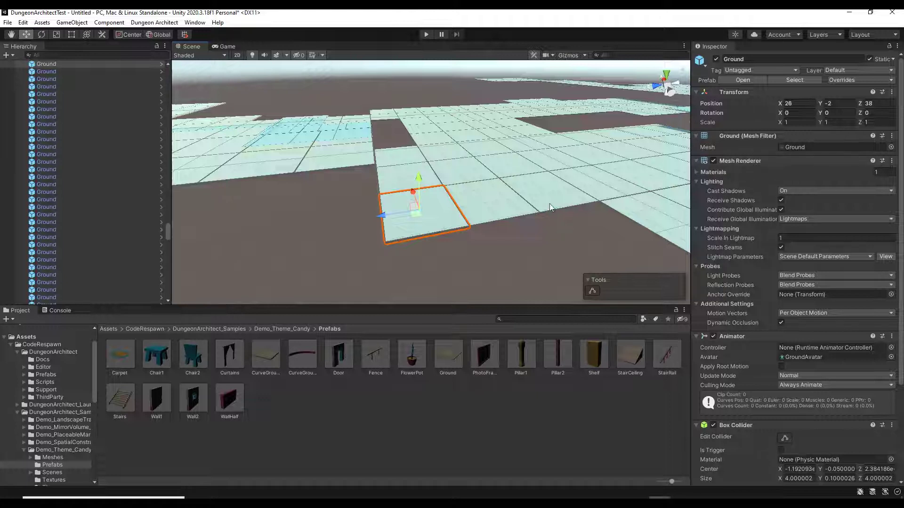
Step: Look through the loose Ground objects in the scene hierarchy and destroy the generated dungeon from DungeonGrid
click(304, 231)
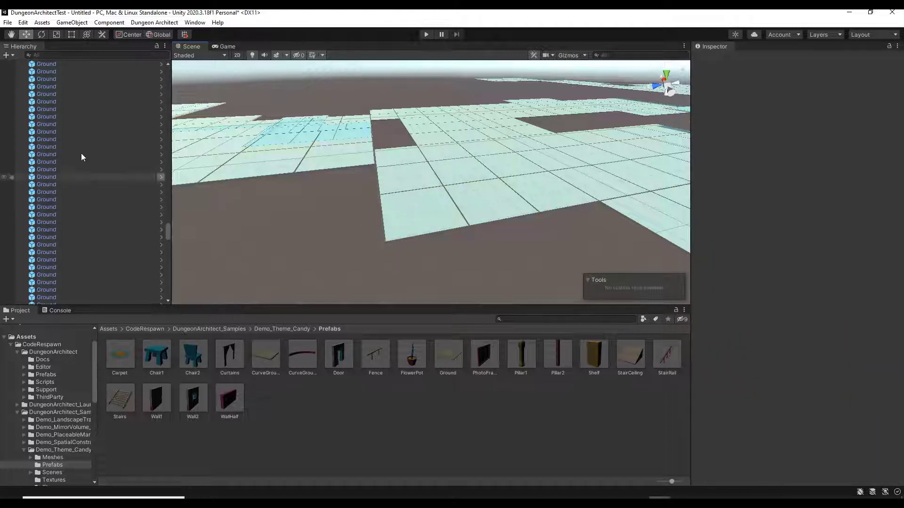
drag(167, 230, 168, 67)
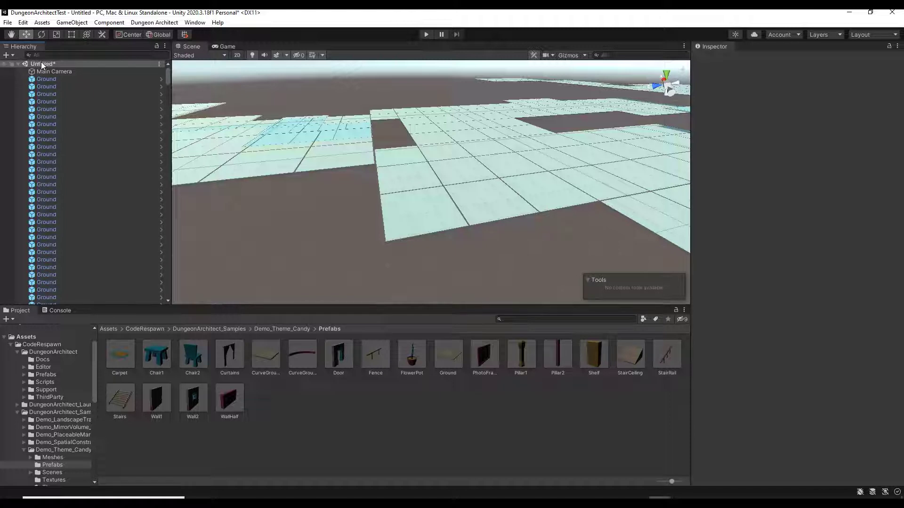
drag(168, 77, 177, 296)
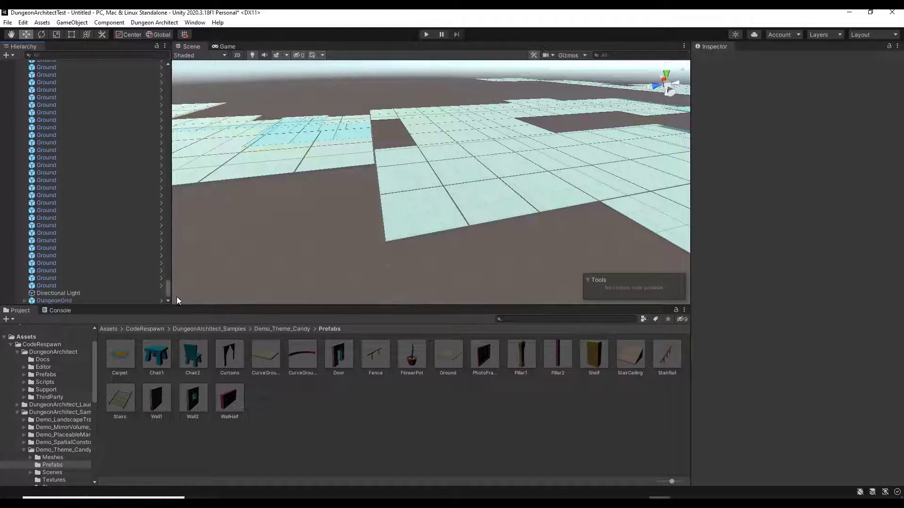
click(54, 301)
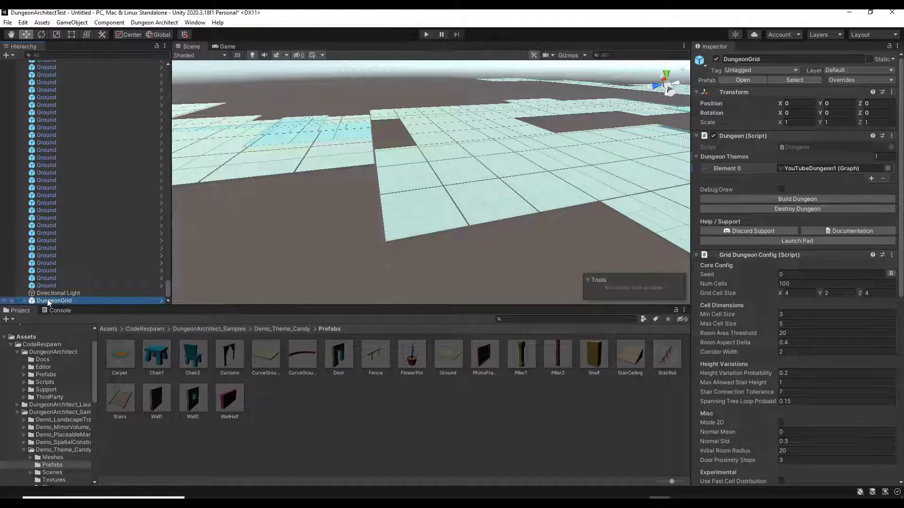
click(797, 208)
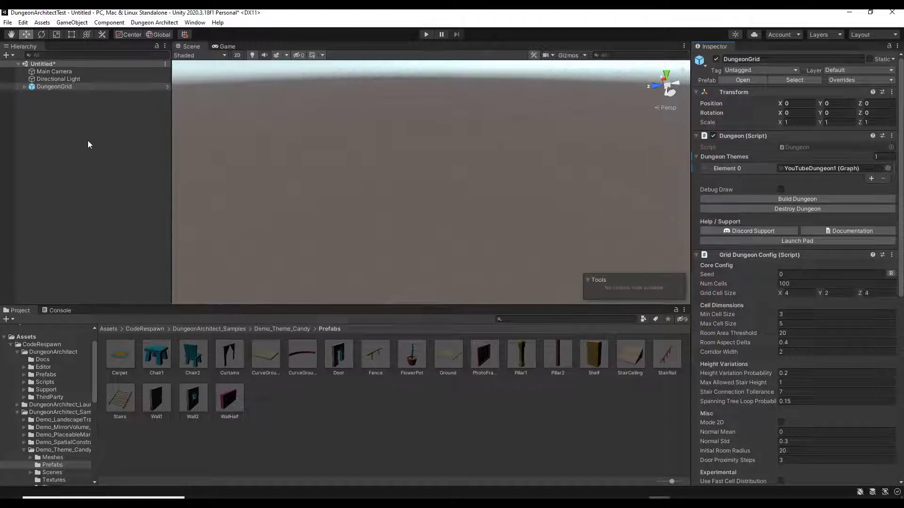
Step: Create an empty game object named DungeonItems in the scene
right_click(52, 120)
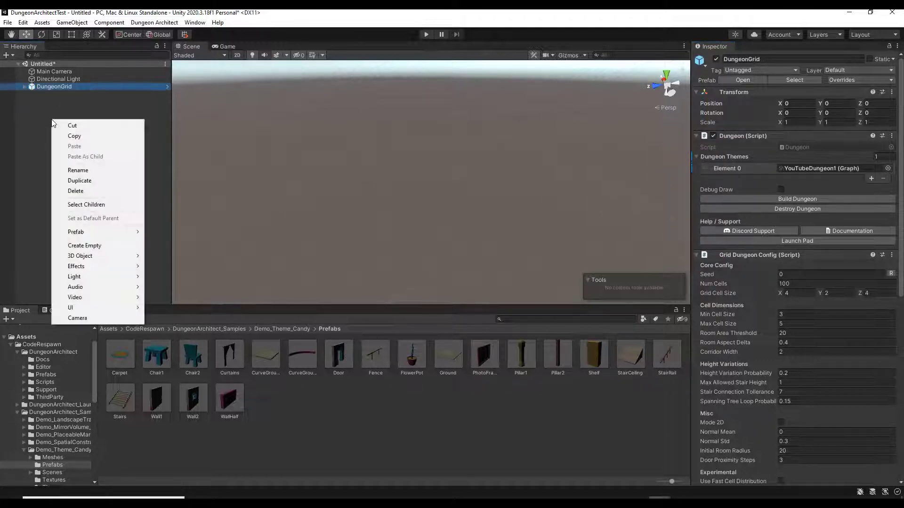
click(102, 246)
text(DungeonItems)
key(Return)
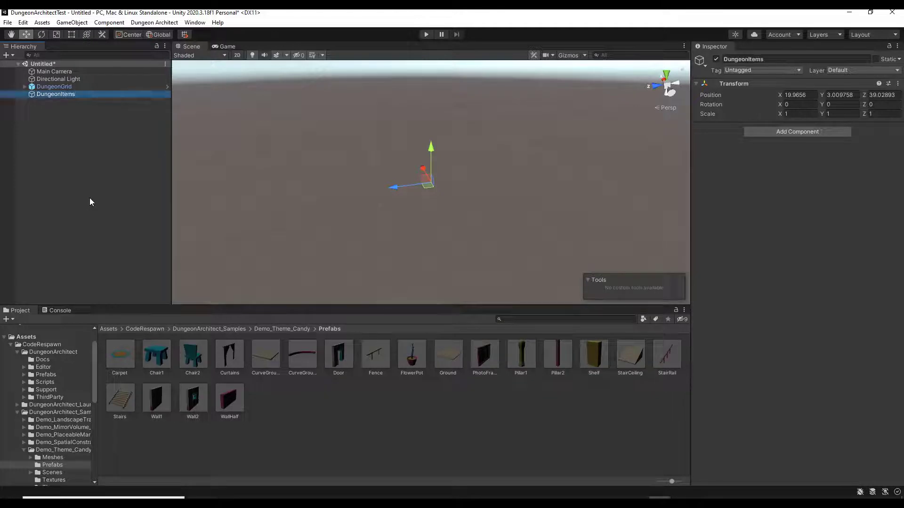
Step: Assign DungeonItems as the Item Parent of DungeonGrid's Pooled Dungeon Scene Provider
click(47, 85)
scroll(795, 273, down, 10)
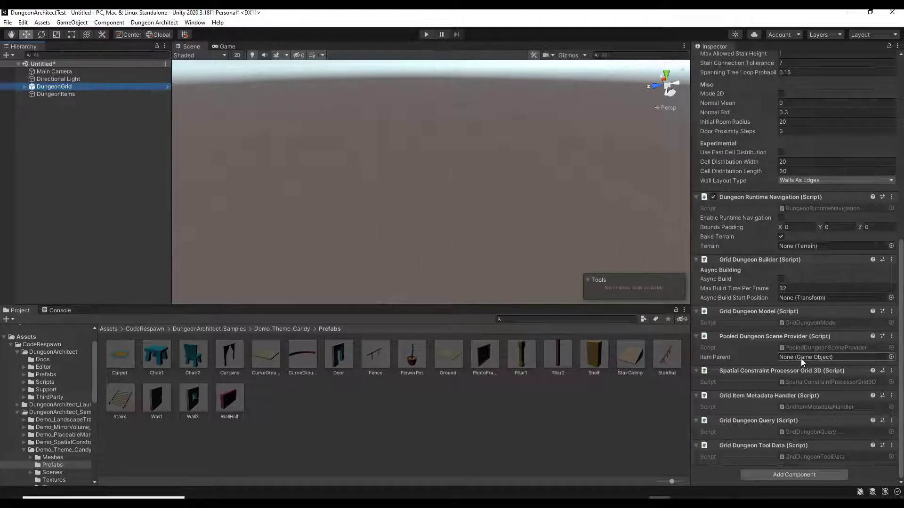
drag(55, 94, 791, 358)
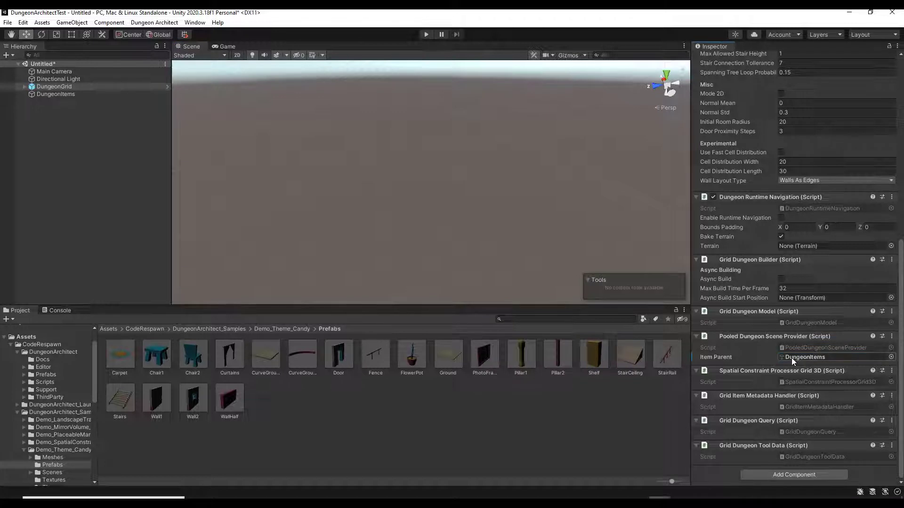
Step: Build the dungeon again and check the generated objects under DungeonItems, leaving that group collapsed
scroll(772, 273, up, 6)
scroll(781, 226, up, 5)
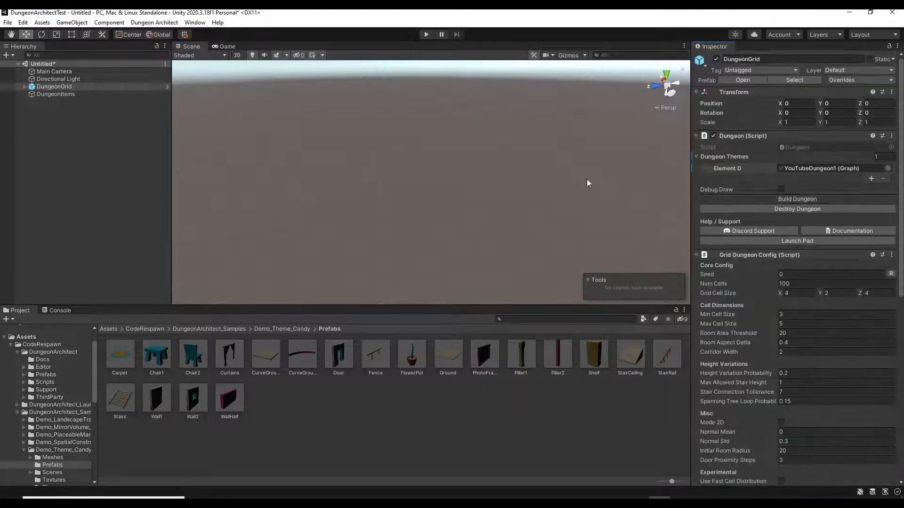
click(754, 200)
click(22, 94)
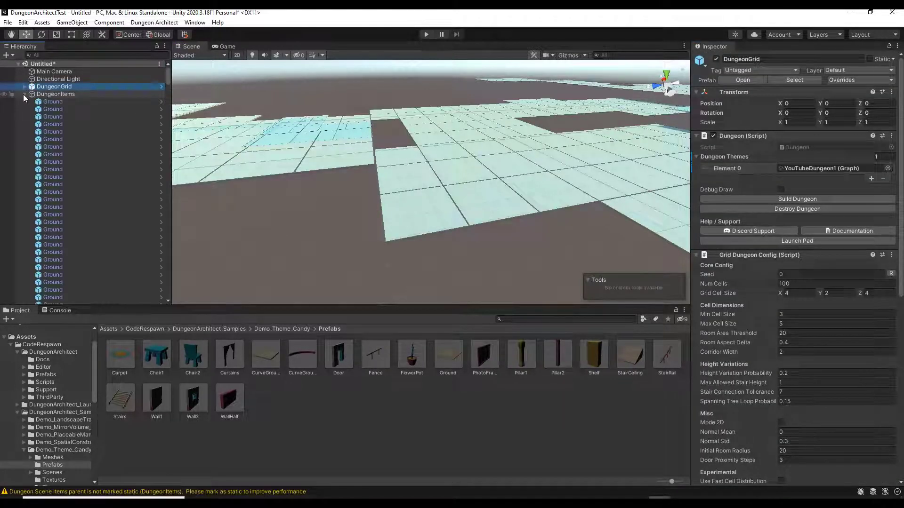
click(24, 94)
click(24, 95)
click(24, 94)
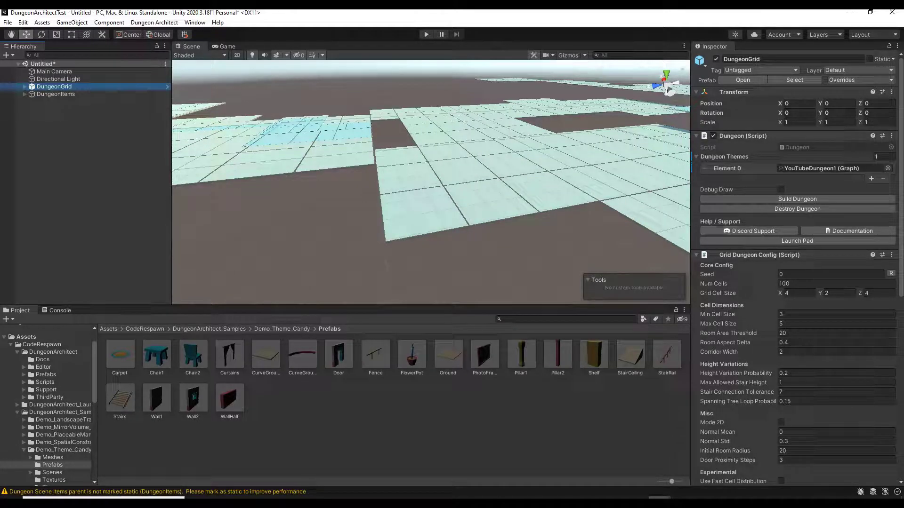
Step: Bring the Dungeon Theme window back over the scene and move the Ground marker with its prefab node away from the other markers
drag(903, 78, 714, 65)
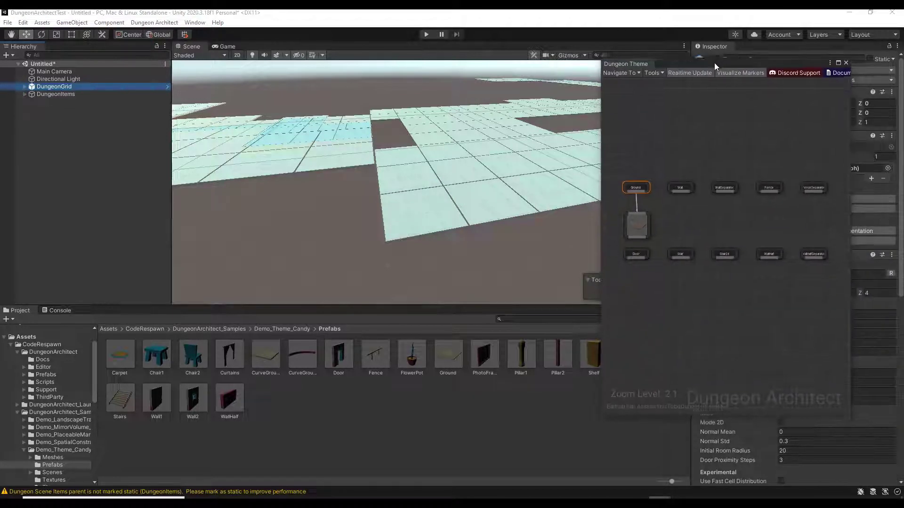
scroll(668, 233, up, 3)
scroll(665, 193, down, 4)
drag(624, 164, 663, 221)
drag(648, 176, 625, 145)
key(Delete)
scroll(713, 193, up, 3)
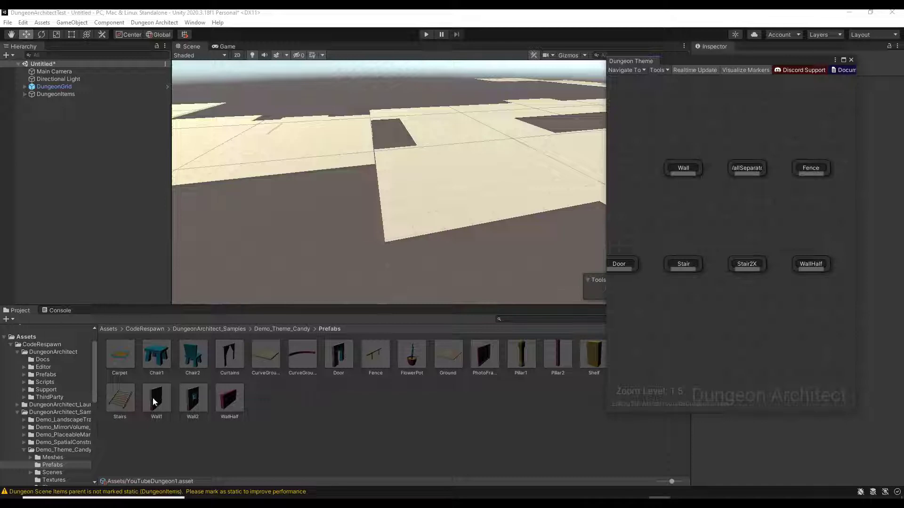
Step: Add the Wall1 prefab as a node below the Wall marker and link the marker to it
drag(153, 397, 655, 215)
mouse_move(684, 173)
mouse_down()
mouse_move(659, 187)
mouse_move(687, 186)
mouse_up()
click(687, 168)
right_drag(428, 130, 492, 102)
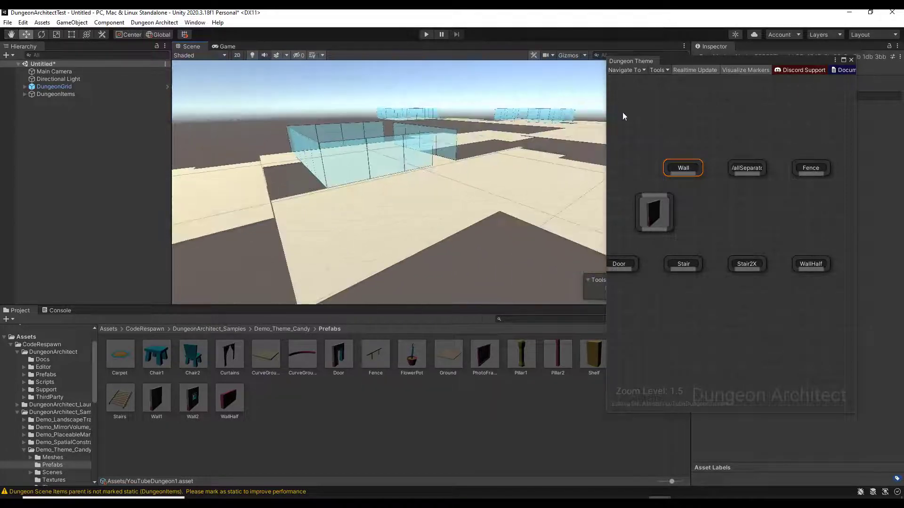
drag(680, 173, 648, 195)
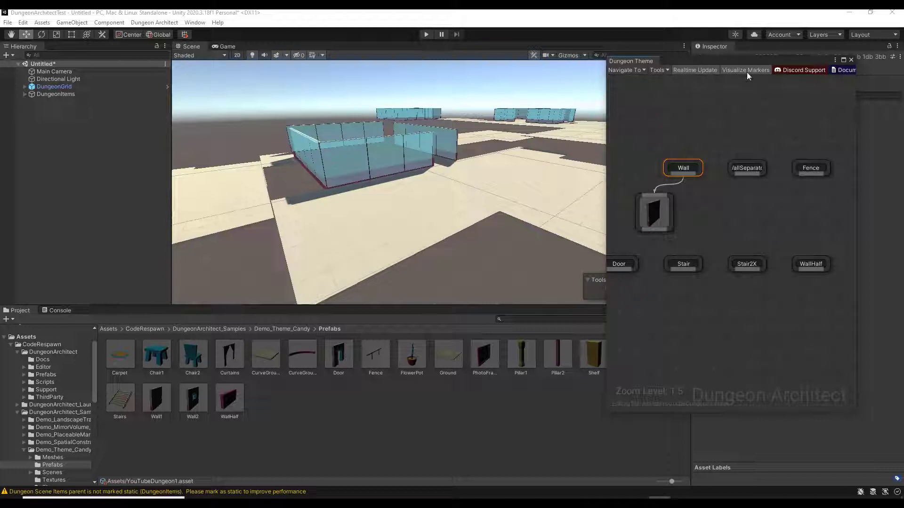
Step: Inspect the walled rooms from above, then add the Door prefab below the Door marker and link the marker to it
right_drag(432, 204, 408, 241)
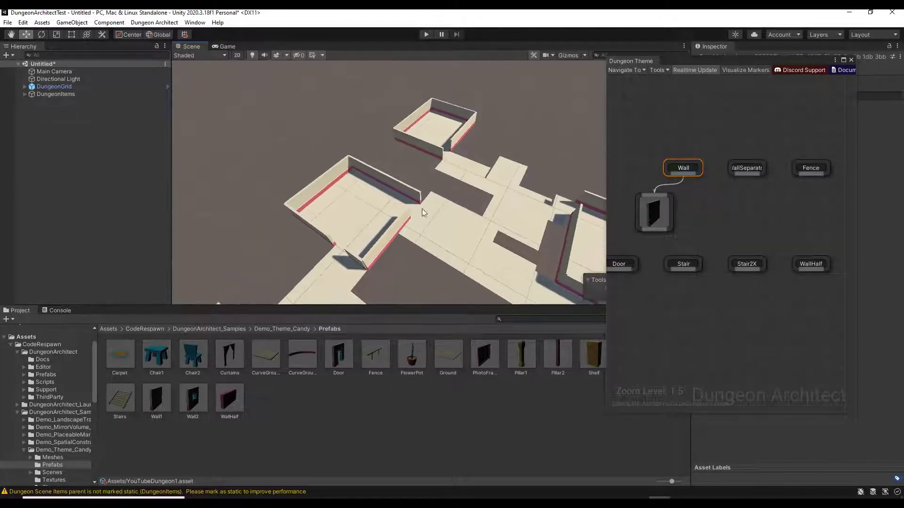
right_drag(434, 141, 412, 304)
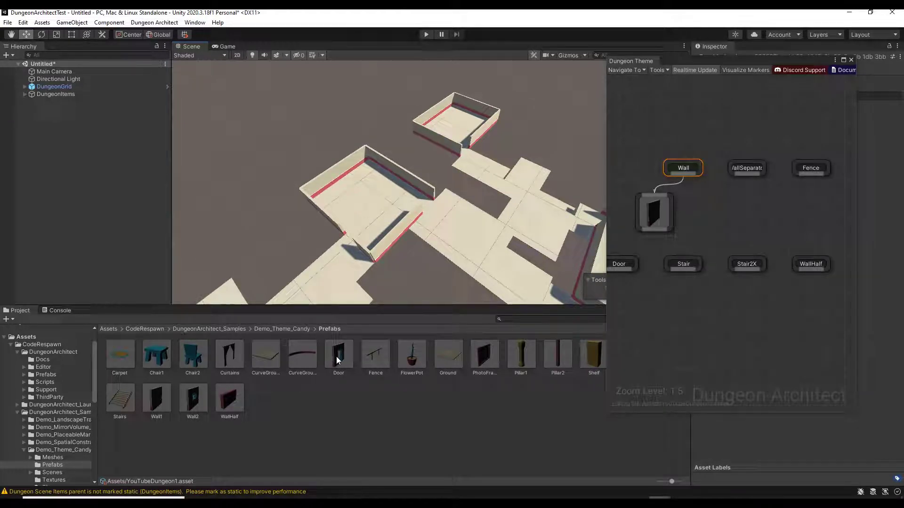
right_drag(662, 311, 682, 295)
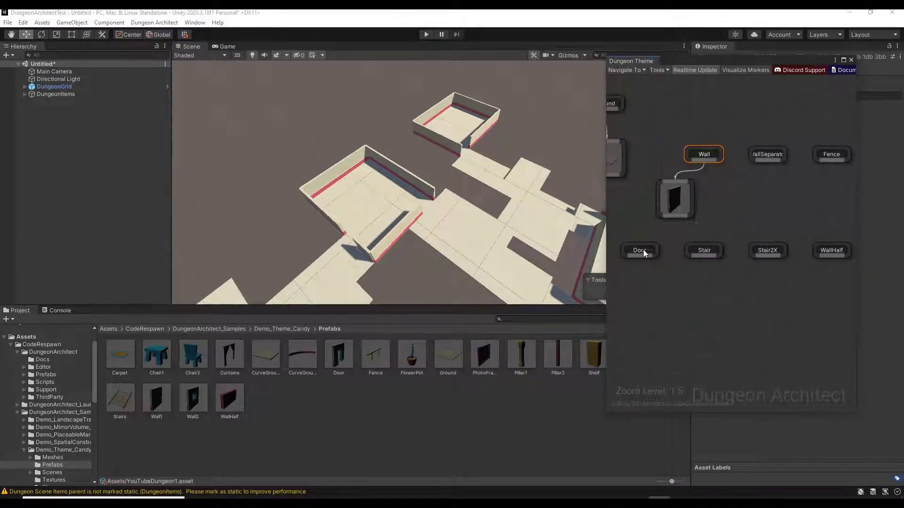
drag(337, 360, 642, 306)
drag(639, 257, 642, 288)
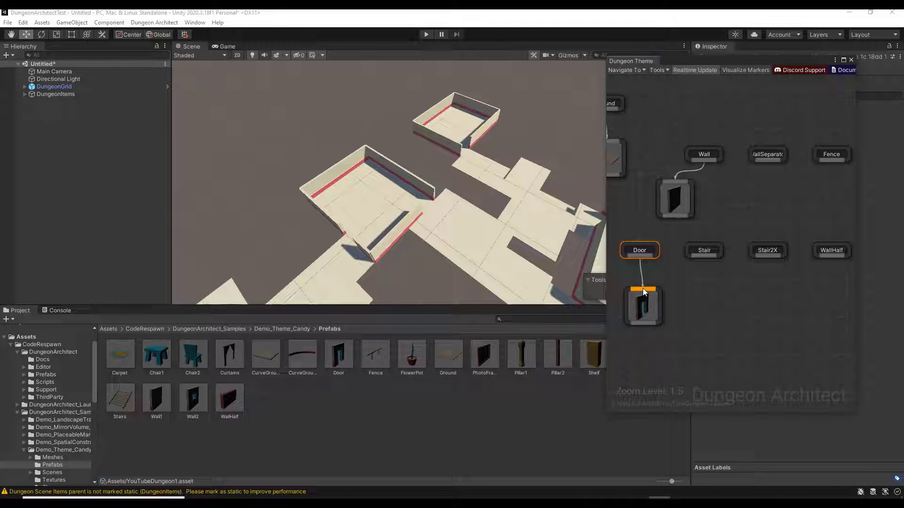
Step: Fly through the dungeon to examine the room doorways and the open edges of the raised floors
right_drag(494, 212, 506, 191)
key(w)
alt+drag(506, 192, 460, 195)
right_drag(627, 185, 826, 88)
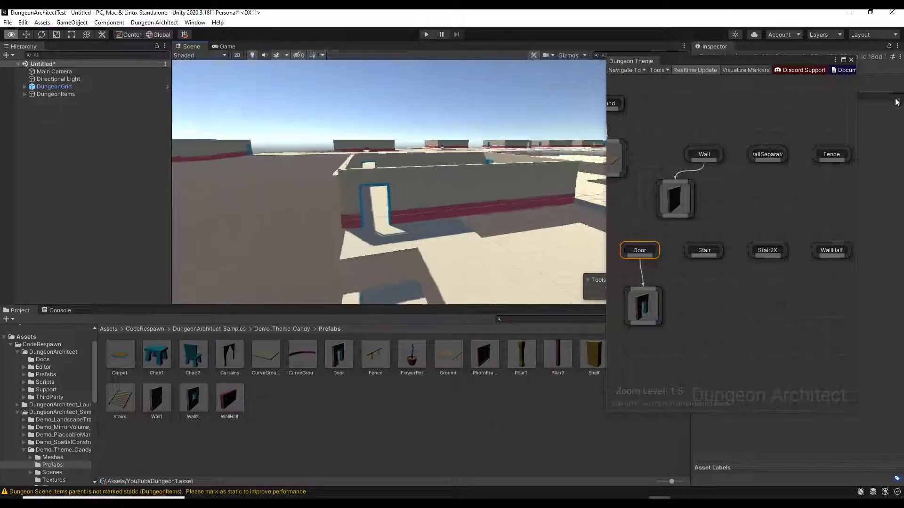
right_drag(26, 107, 897, 124)
right_drag(836, 117, 433, 151)
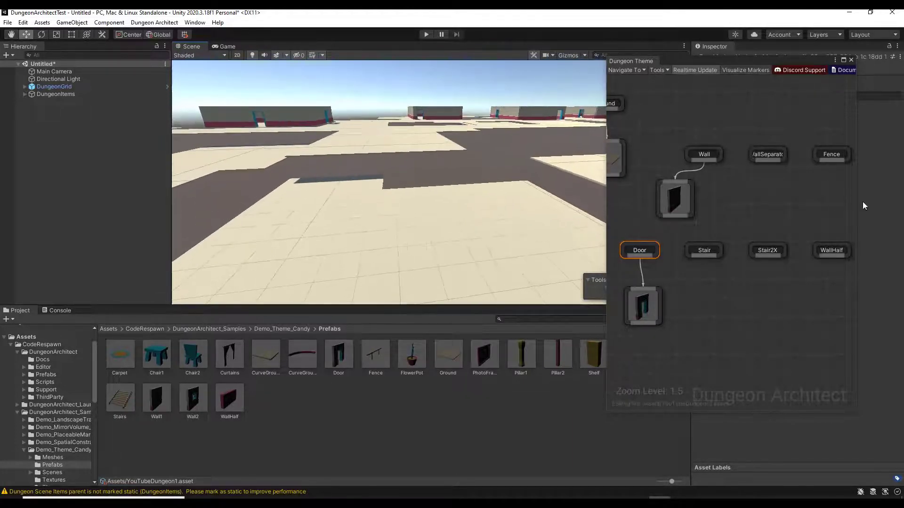
Step: Visualize the Fence marker's positions in the scene and inspect them along the floor edges
click(831, 155)
click(749, 73)
mouse_move(403, 237)
right_down()
mouse_move(658, 226)
mouse_move(442, 236)
right_up()
right_drag(471, 208, 511, 185)
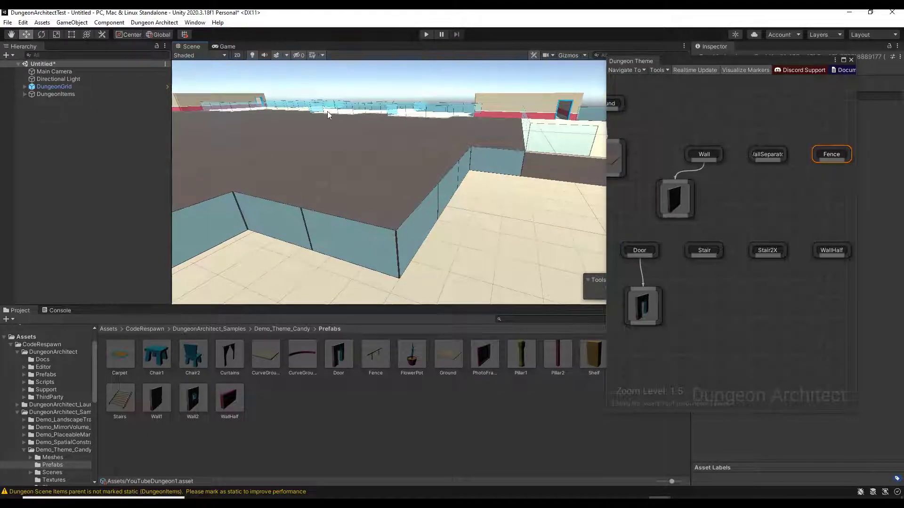
right_drag(568, 191, 150, 227)
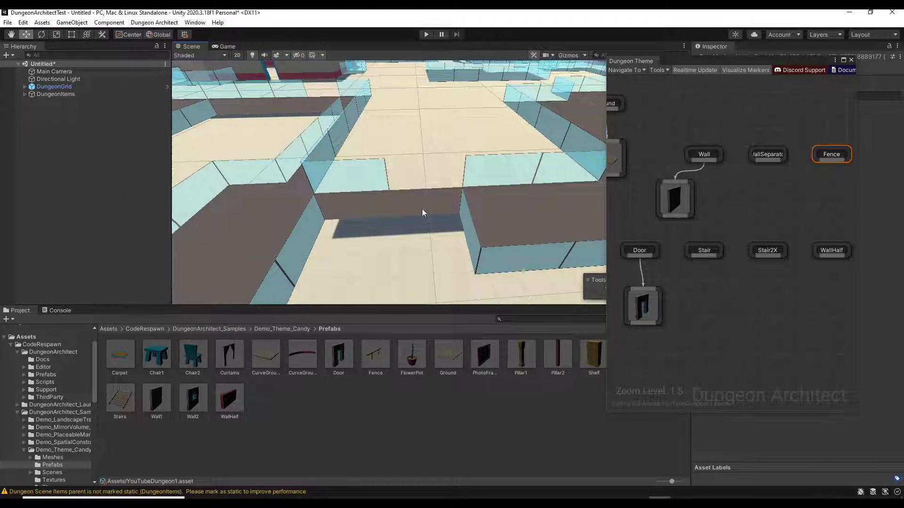
right_drag(451, 225, 434, 223)
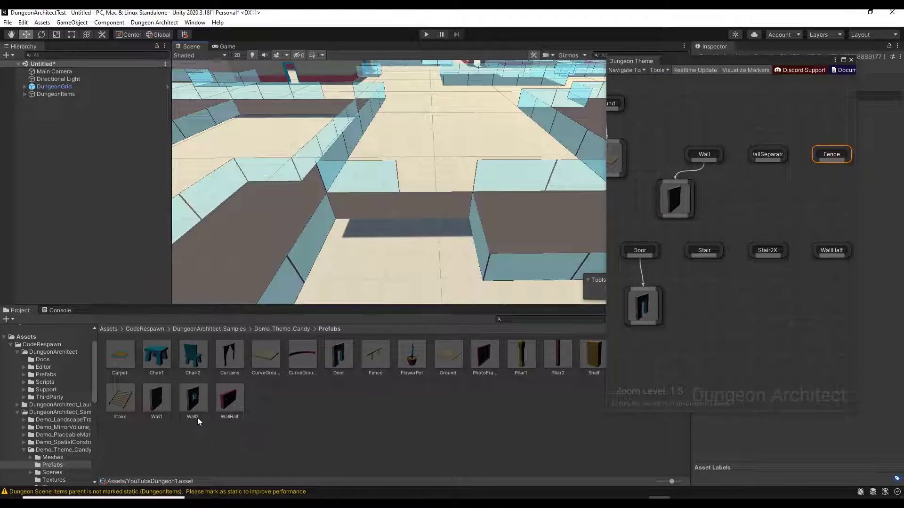
Step: Add the Fence prefab below the Fence marker, link the marker to it, and turn off marker visualization
mouse_move(377, 355)
mouse_down()
mouse_move(825, 191)
mouse_move(820, 202)
mouse_up()
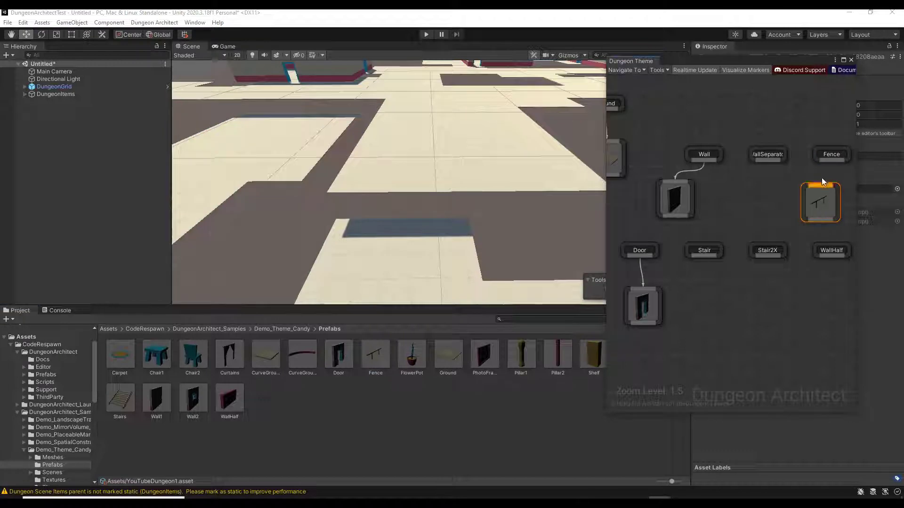
drag(825, 162, 820, 183)
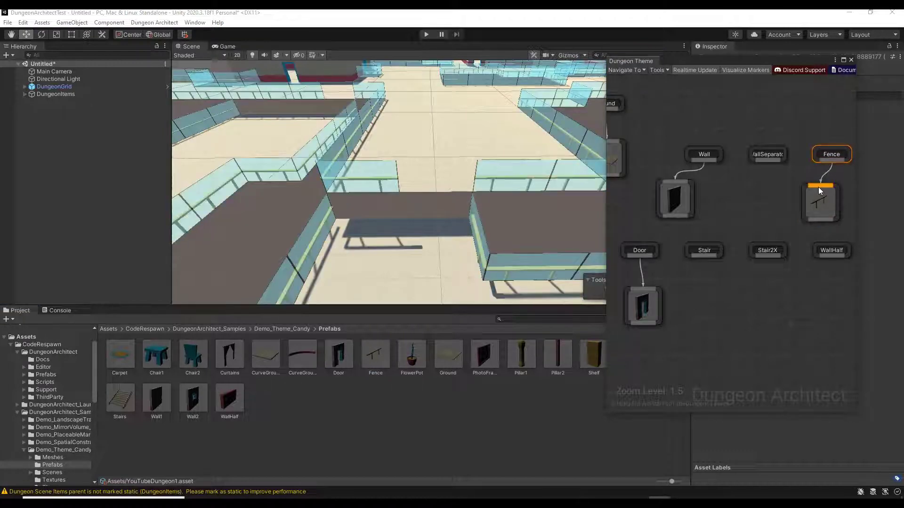
click(729, 71)
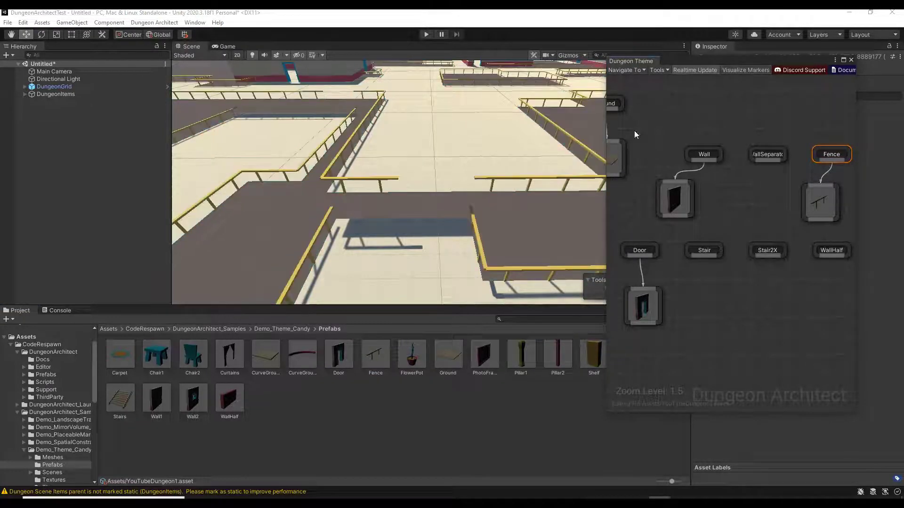
Step: Add the Stairs prefab below the Stair marker in the theme graph and link the marker to it
mouse_move(499, 221)
right_down()
mouse_move(454, 191)
mouse_move(669, 188)
mouse_move(219, 242)
mouse_move(518, 246)
mouse_move(558, 271)
mouse_move(841, 199)
mouse_move(806, 197)
right_up()
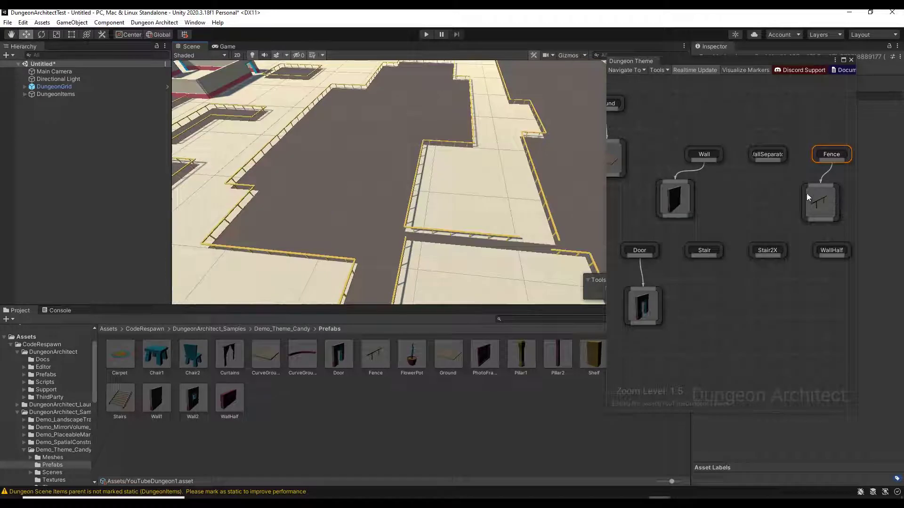
right_drag(337, 235, 451, 214)
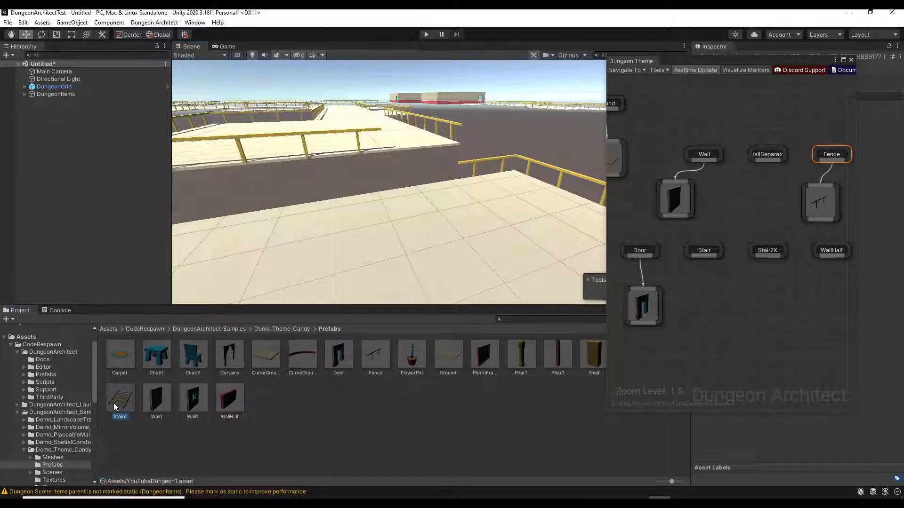
drag(458, 347, 702, 309)
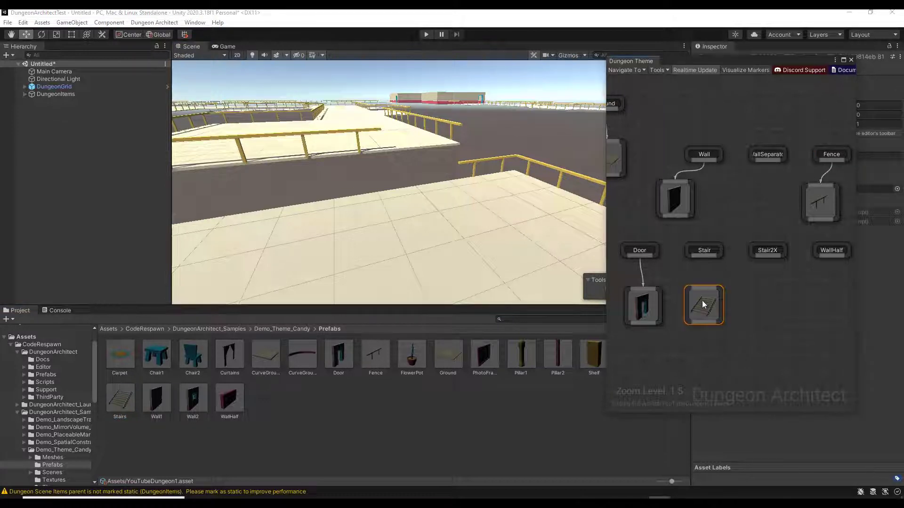
drag(704, 258, 703, 288)
Step: Inspect the generated stairs up close and turn on marker visualization to compare them with the Stair marker's placement
key(a)
right_drag(367, 231, 479, 225)
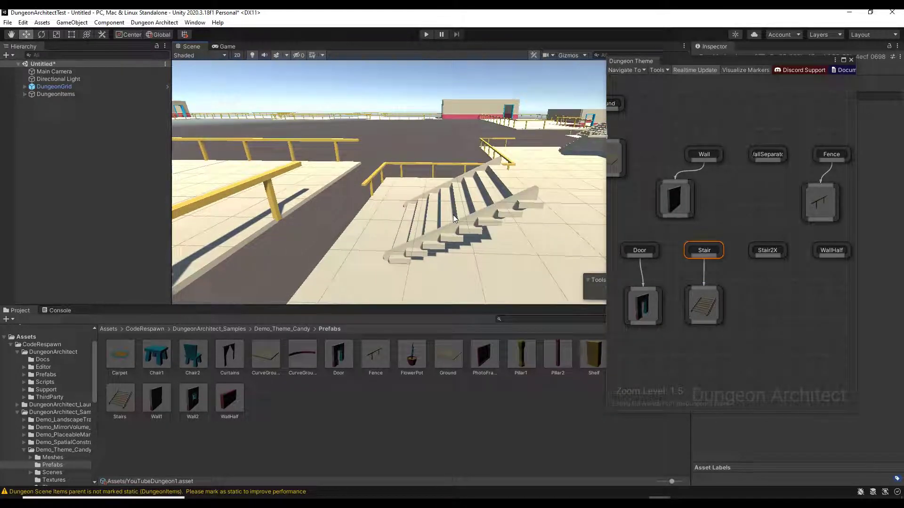
scroll(450, 224, up, 2)
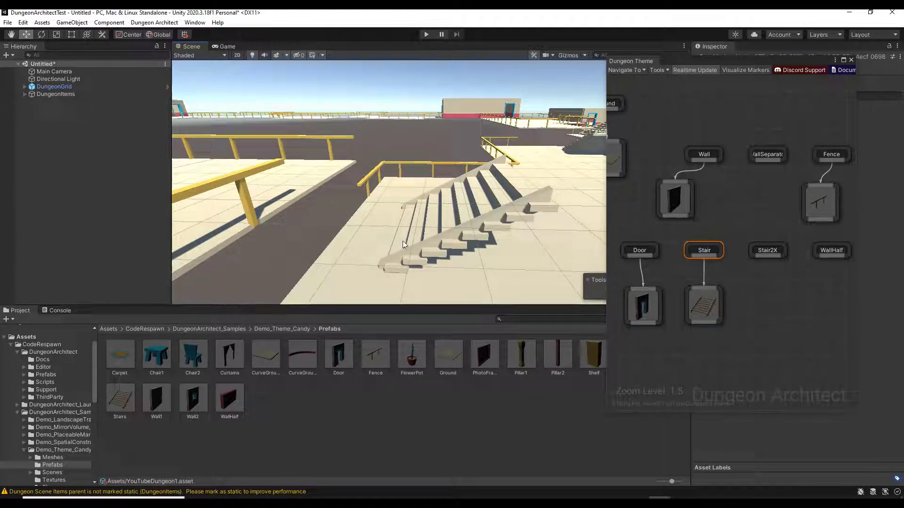
click(737, 72)
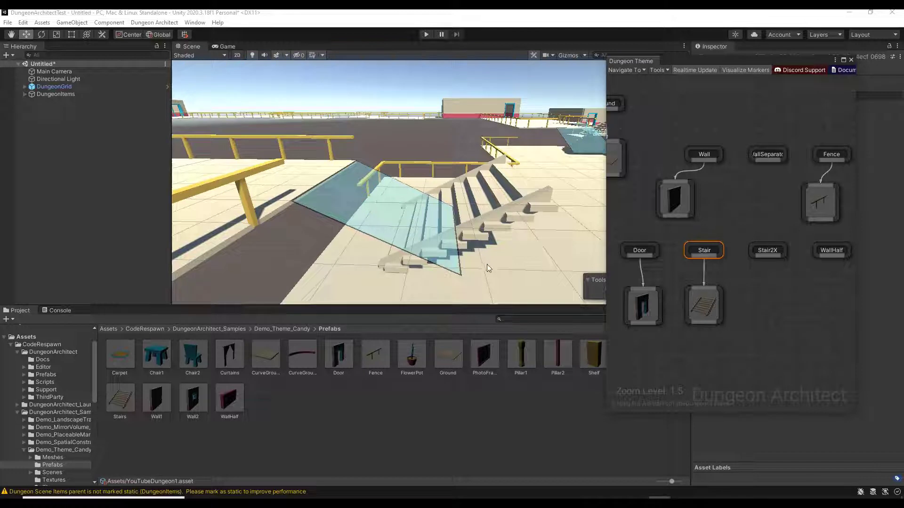
Step: Set the Stairs node's rotation offset to 180 on Y, with X and Z at 0
click(464, 323)
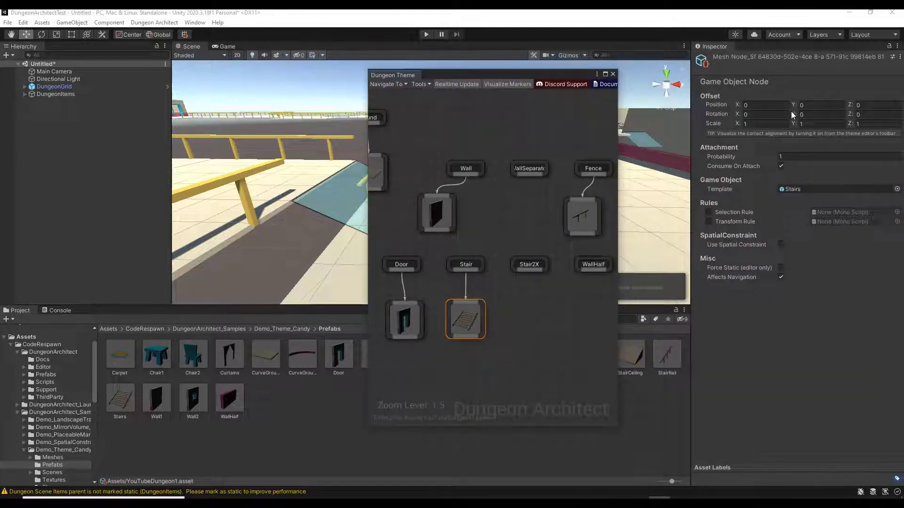
click(762, 114)
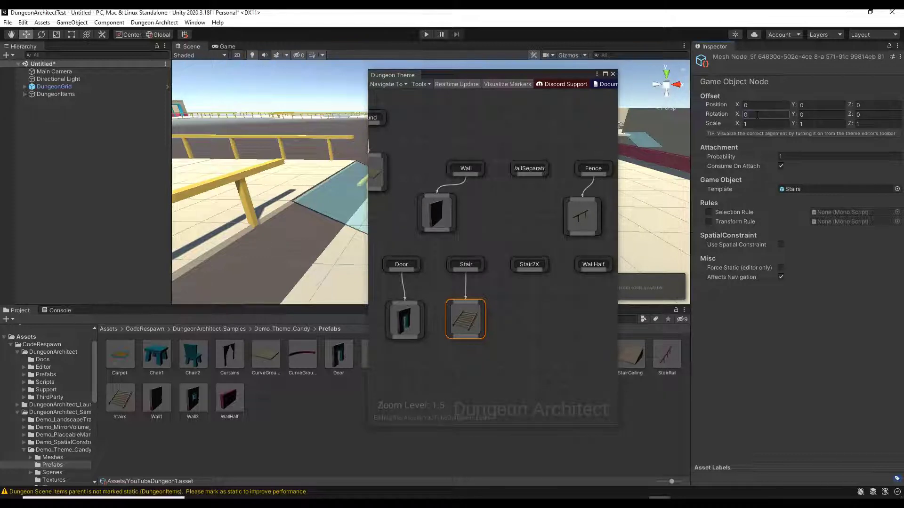
drag(472, 75, 0, 121)
click(730, 115)
text(180)
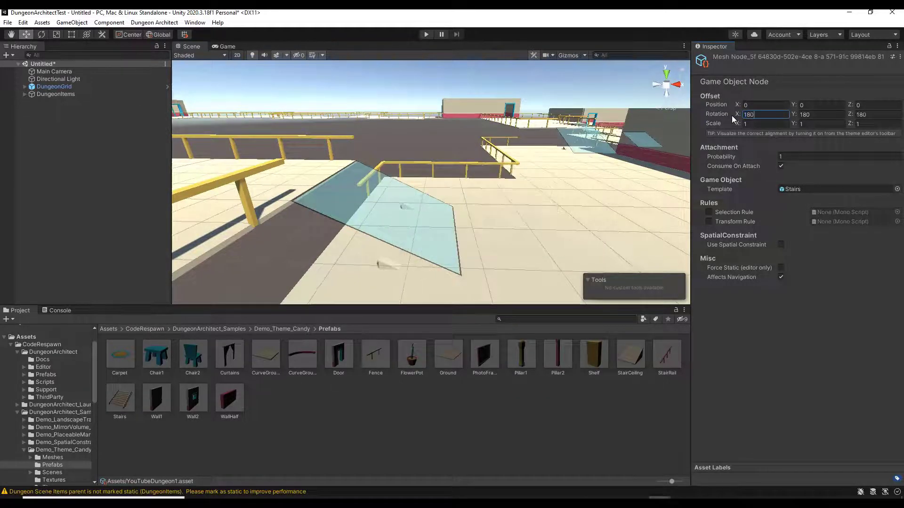
key(Tab)
key(Tab)
text(0)
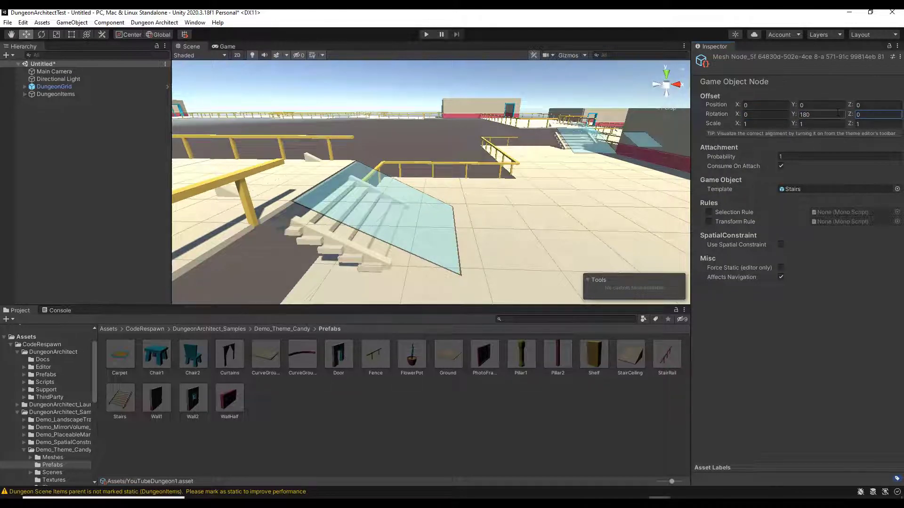
Step: Align the stairs with the visualized marker by trying X position offsets of -1.5 and -1.7, and set the offset to -2
right_drag(528, 173, 442, 184)
alt+drag(442, 187, 486, 176)
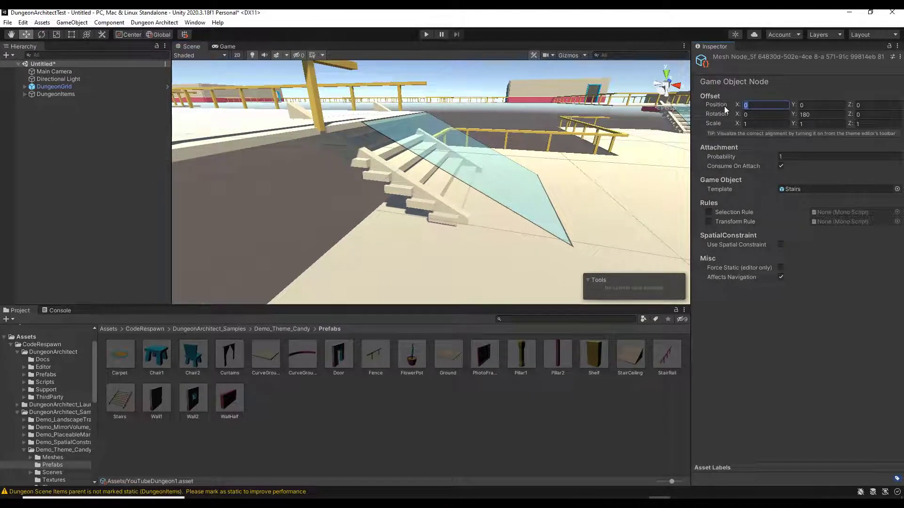
text(-1.5)
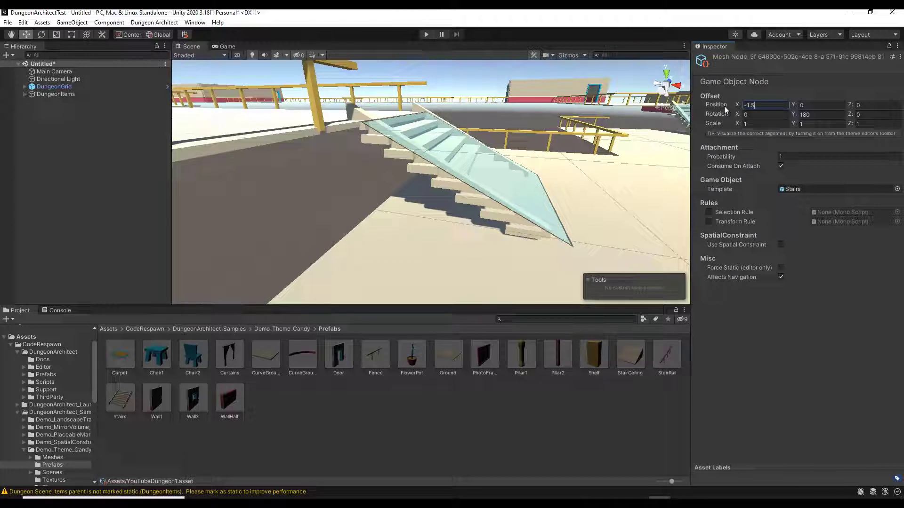
key(BackSpace)
text(7)
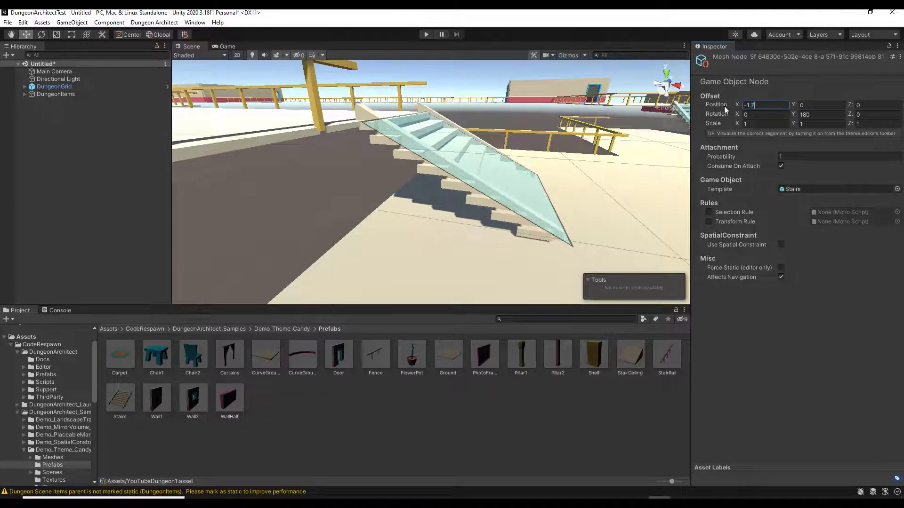
key(BackSpace)
key(BackSpace)
key(BackSpace)
text(2)
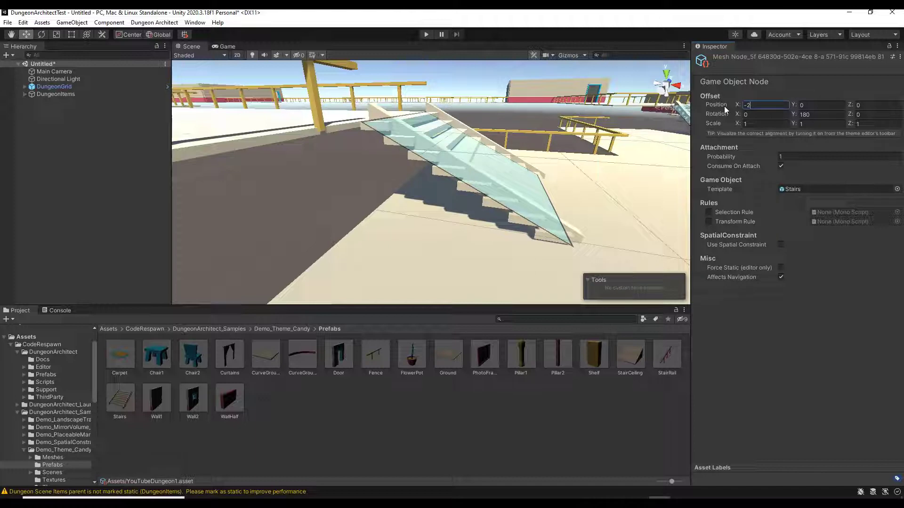
Step: Examine from the front how the stairs line up with the marker and the raised floor, and check the theme graph
key(a)
right_drag(438, 153, 387, 158)
key(w)
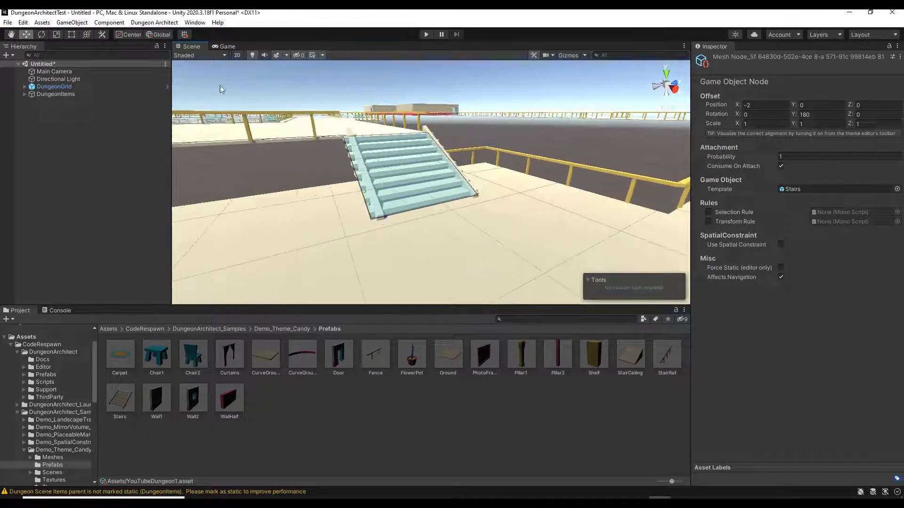
drag(0, 111, 455, 49)
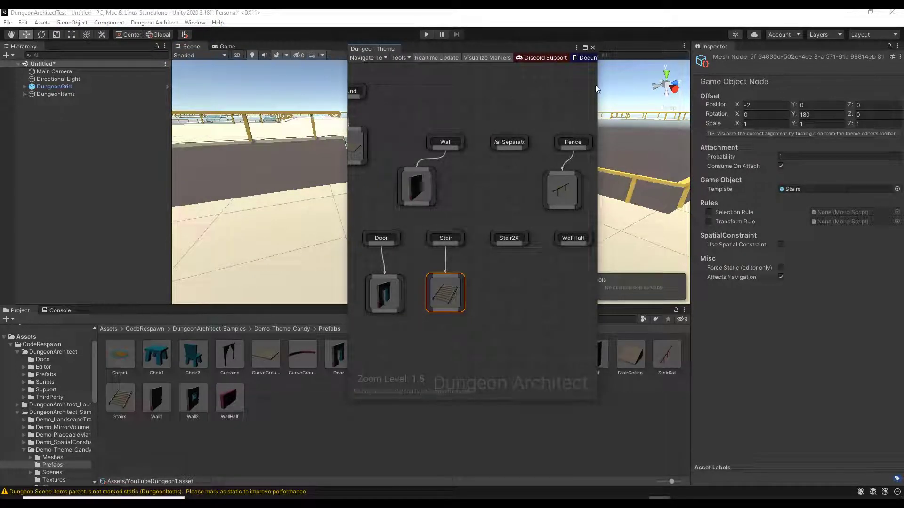
drag(500, 46, 0, 61)
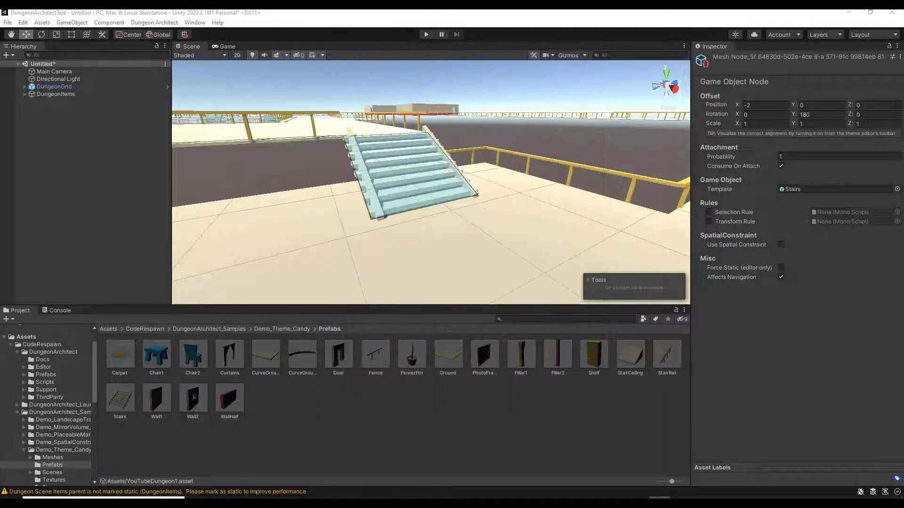
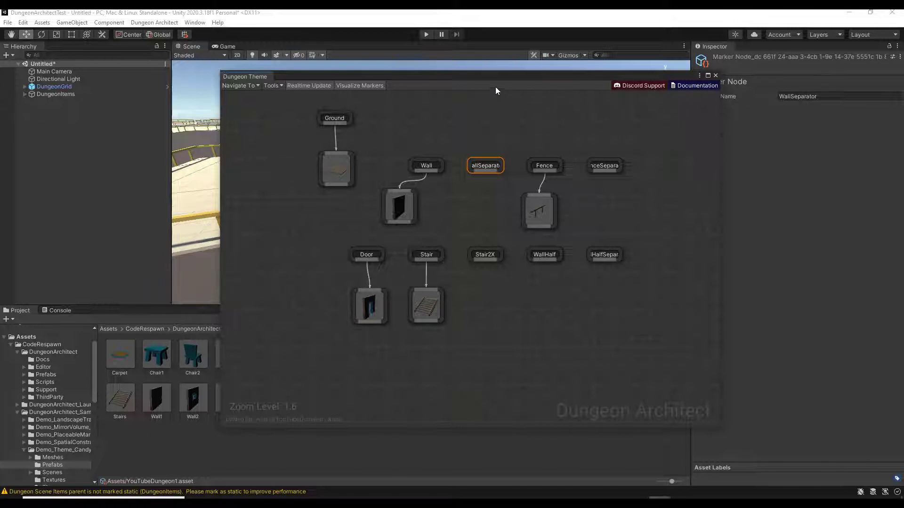
Step: Inspect a room's walls up close with marker visualization on to see where the WallSeparator markers sit
drag(494, 75, 817, 81)
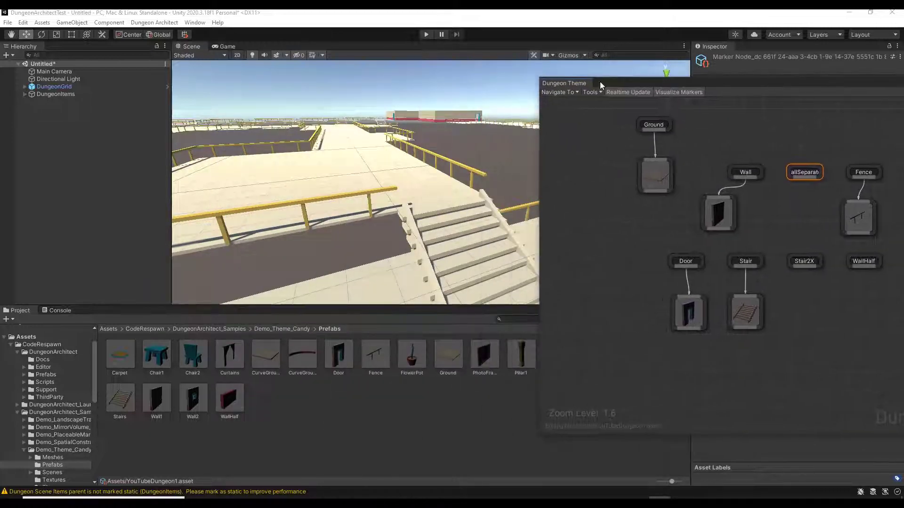
key(w)
right_drag(464, 159, 462, 194)
key(w)
click(671, 91)
click(671, 92)
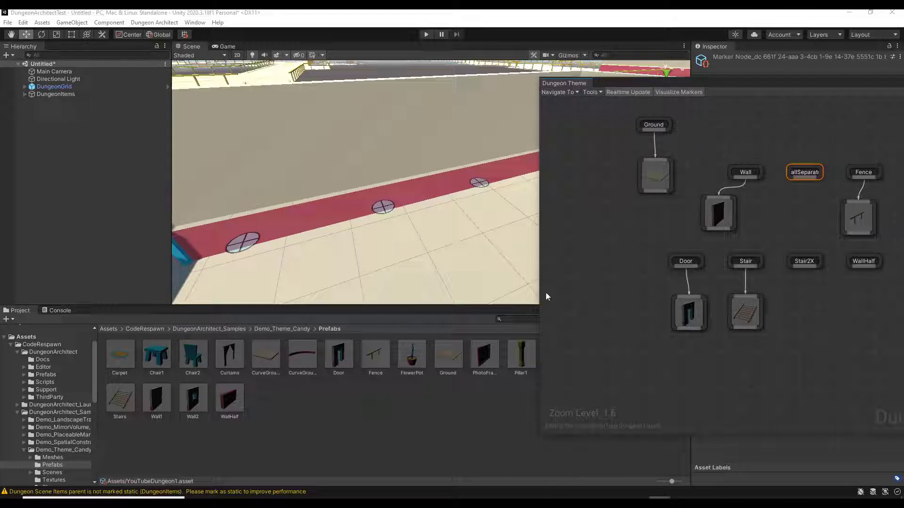
Step: Add the Pillar2 prefab to the theme graph, link it to the WallSeparator marker and inspect the pillars along the walls
drag(542, 295, 580, 309)
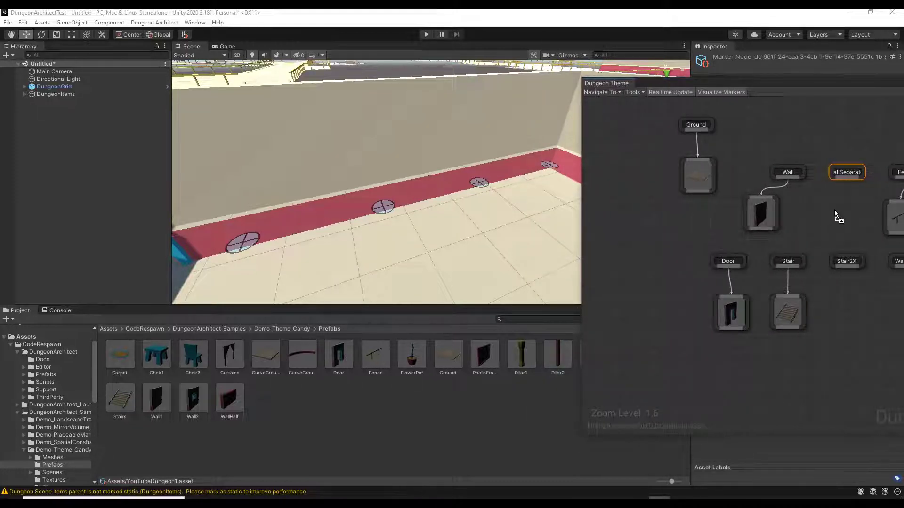
drag(834, 210, 833, 210)
middle_drag(813, 216, 665, 244)
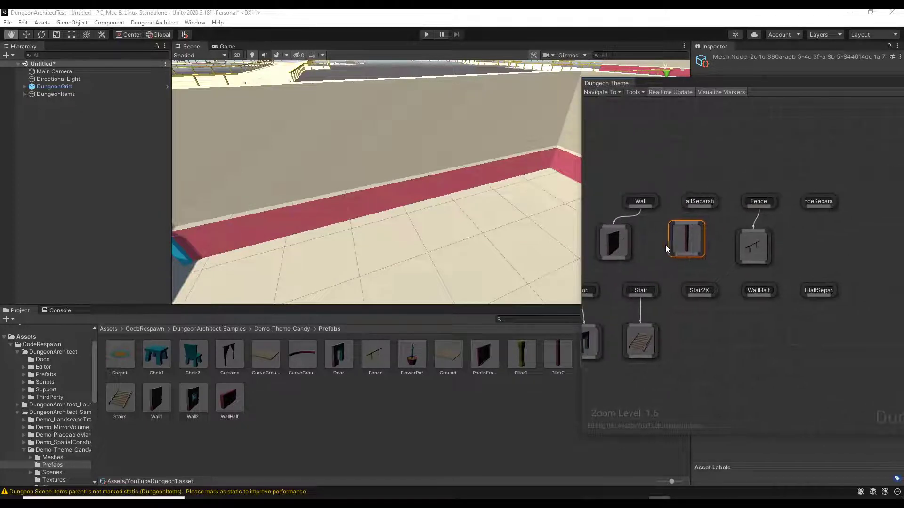
drag(698, 207, 688, 222)
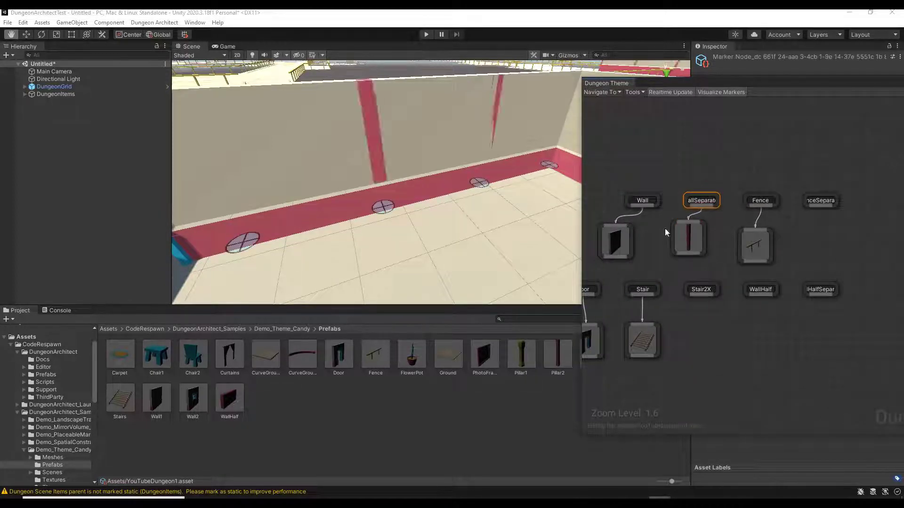
right_drag(396, 194, 541, 244)
right_drag(745, 201, 744, 200)
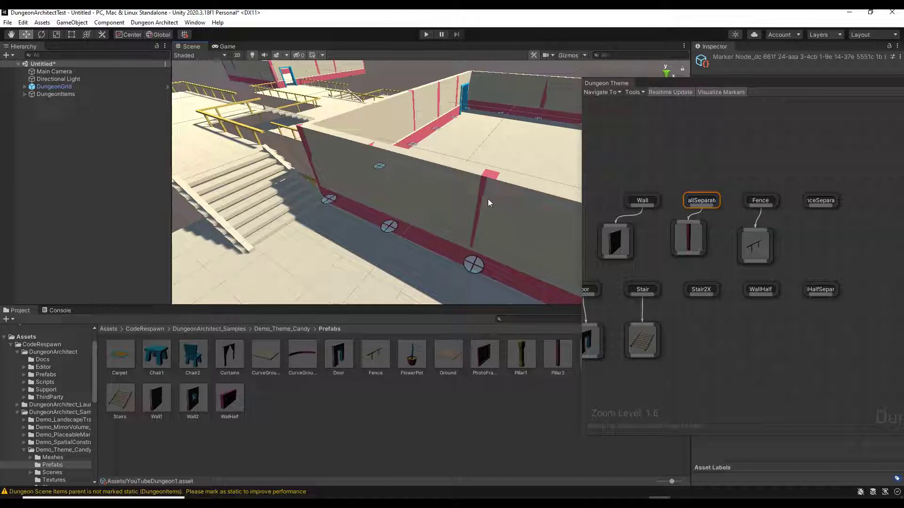
right_drag(488, 204, 456, 184)
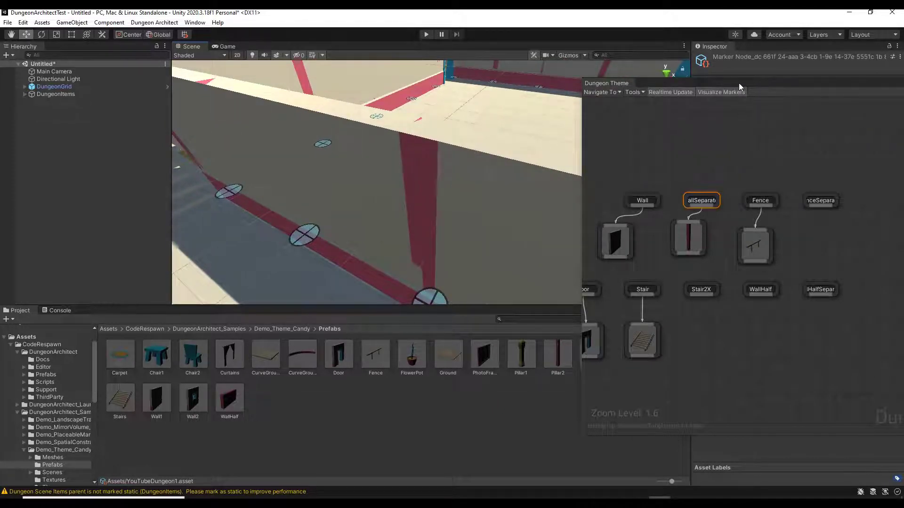
Step: Set the Pillar2 node's scale offset to 1.5 on X and Z
drag(738, 83, 423, 143)
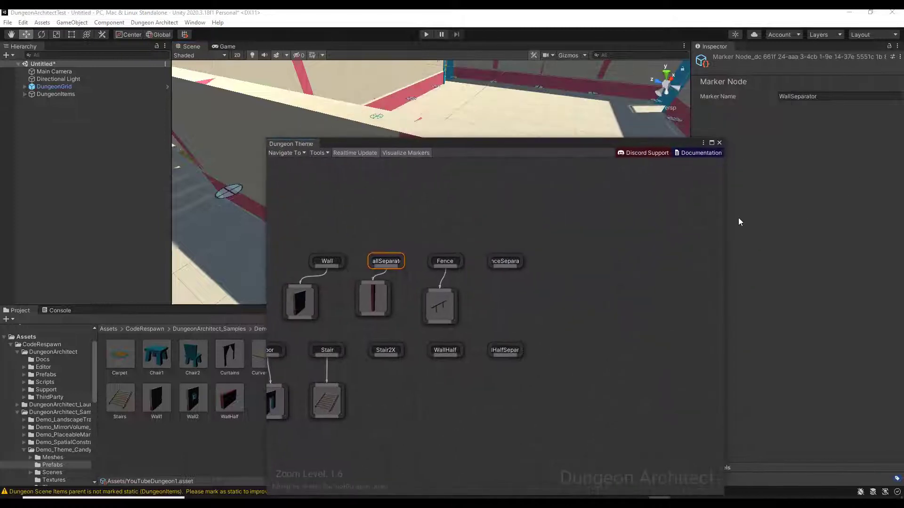
drag(724, 230, 591, 229)
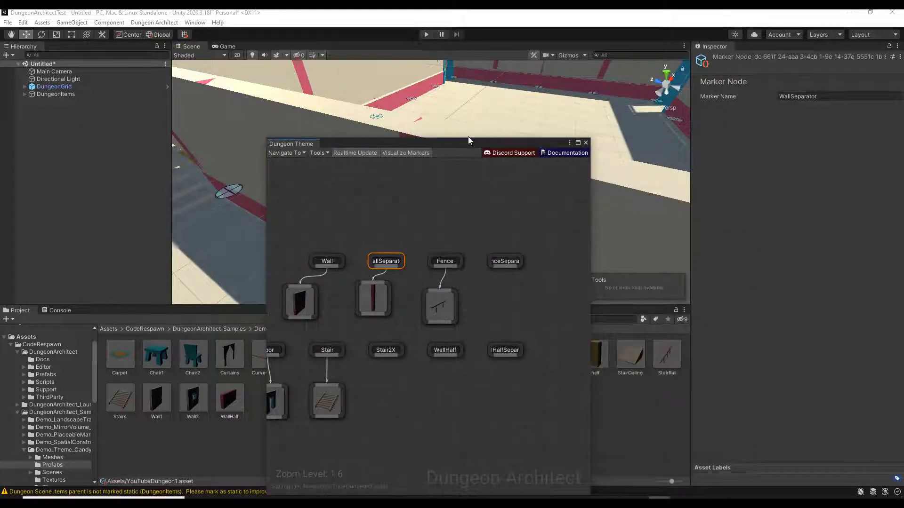
drag(467, 139, 643, 236)
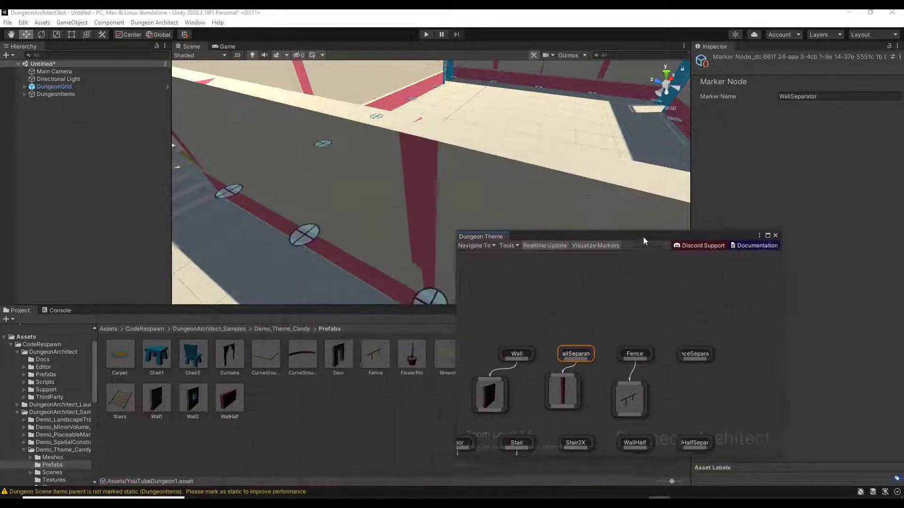
click(552, 396)
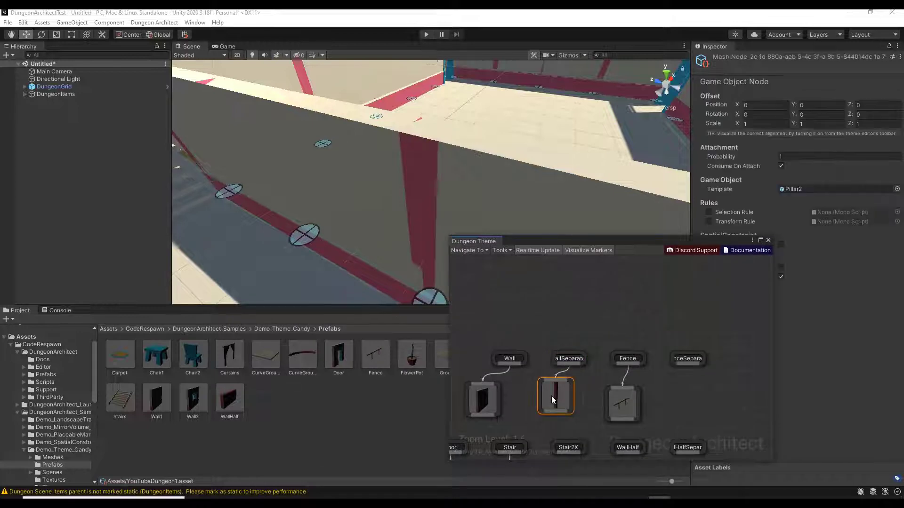
click(754, 124)
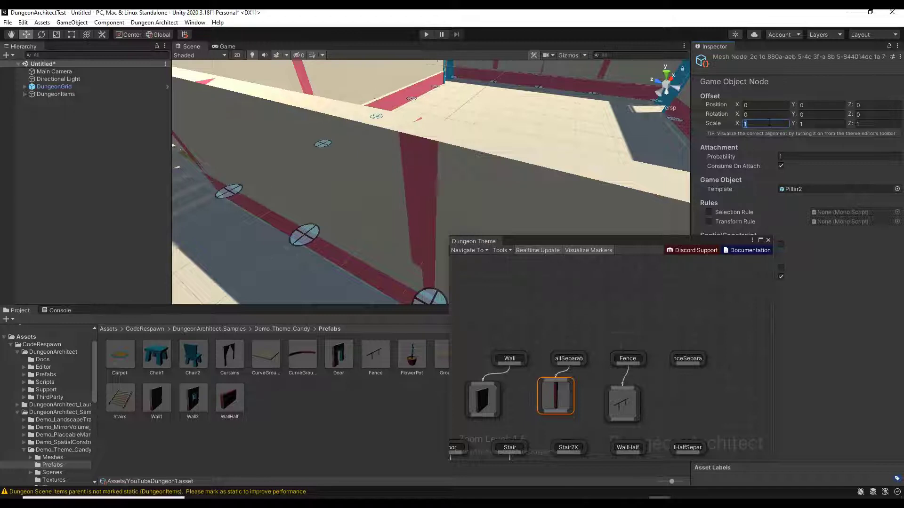
text(1.5)
key(Tab)
key(Tab)
text(1.5)
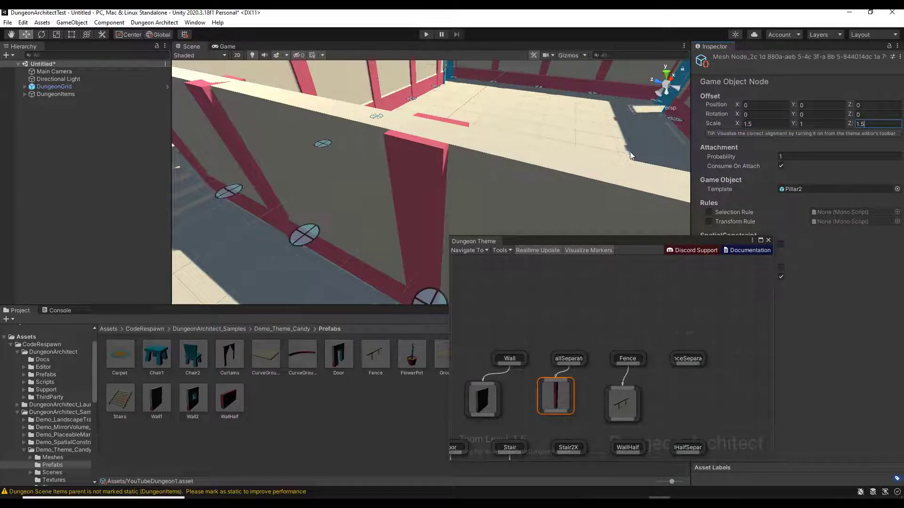
Step: Examine the scaled pillars along the room walls and across the rest of the dungeon
right_drag(553, 138, 441, 109)
alt+drag(442, 109, 346, 114)
right_drag(346, 114, 489, 104)
alt+drag(489, 104, 265, 123)
right_drag(265, 122, 212, 107)
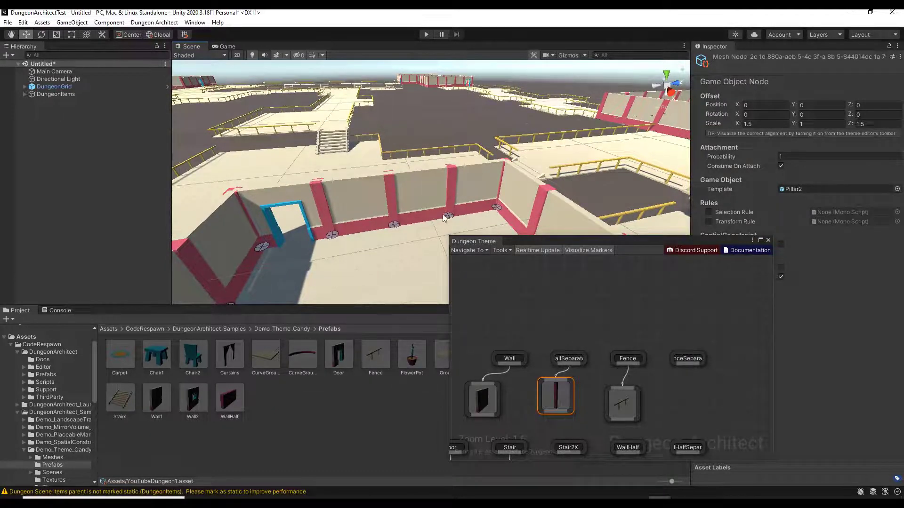
alt+drag(445, 215, 306, 141)
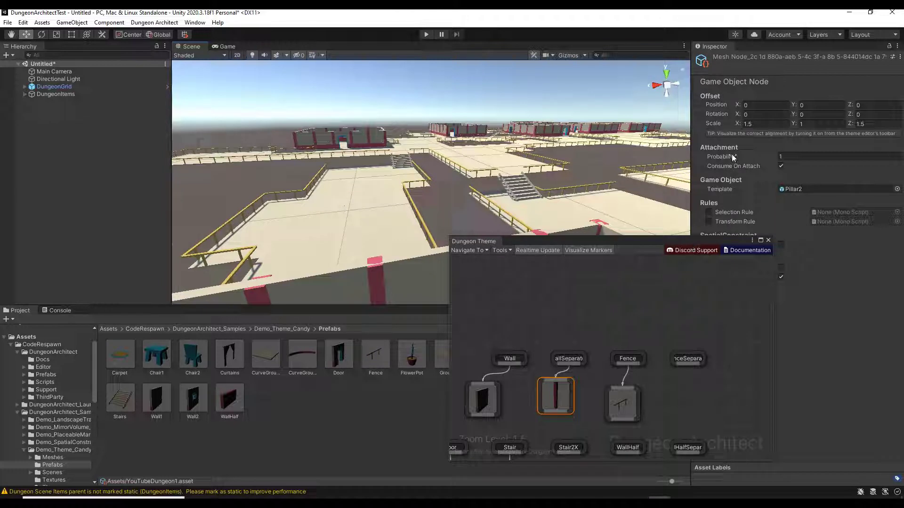
Step: Set the Pillar2 node's attachment probability to 0.5 and check the pillars' distribution around the room
key(Return)
right_drag(410, 209, 463, 289)
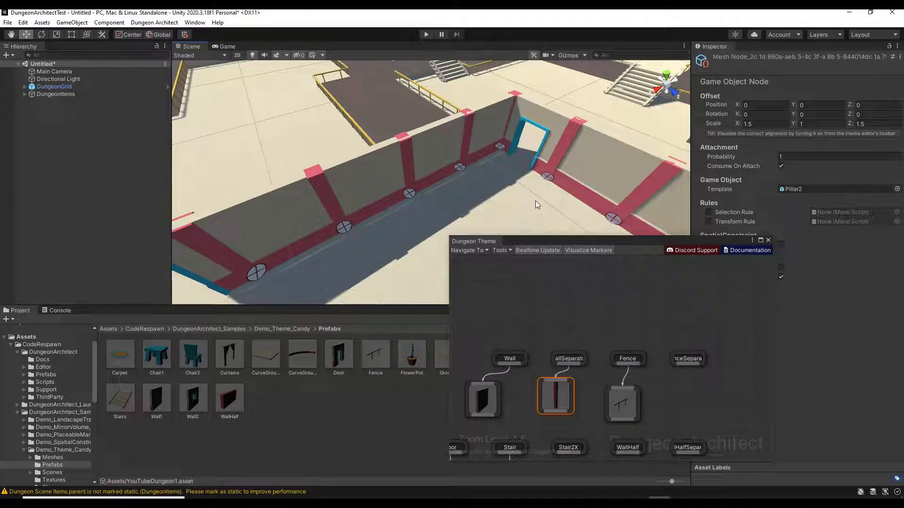
right_drag(536, 194, 522, 177)
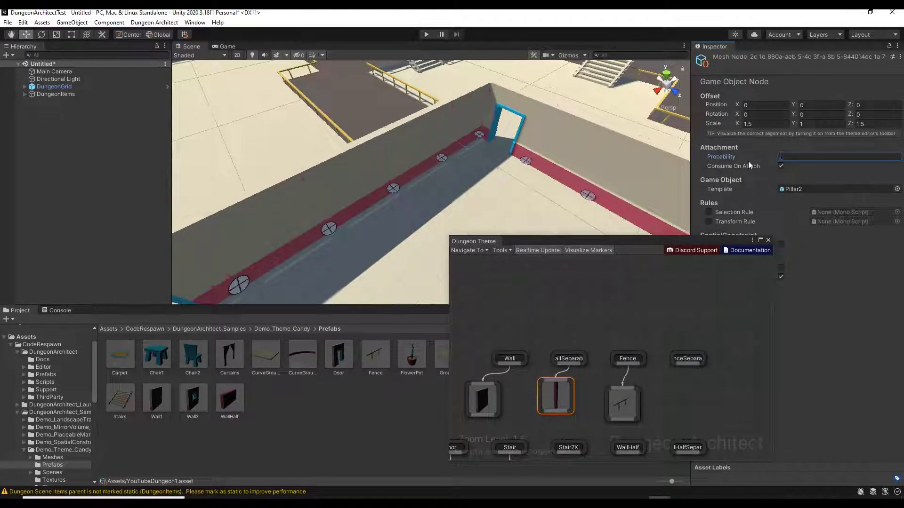
text(0.5)
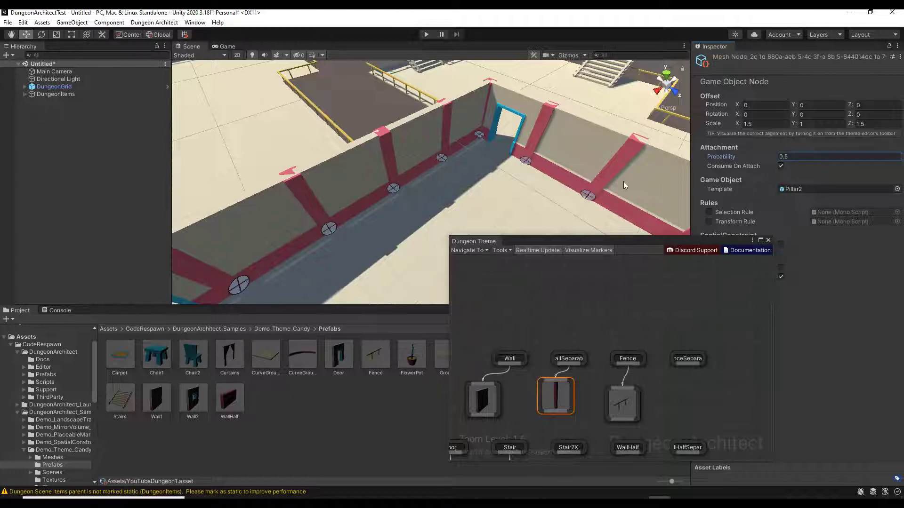
right_drag(623, 181, 360, 102)
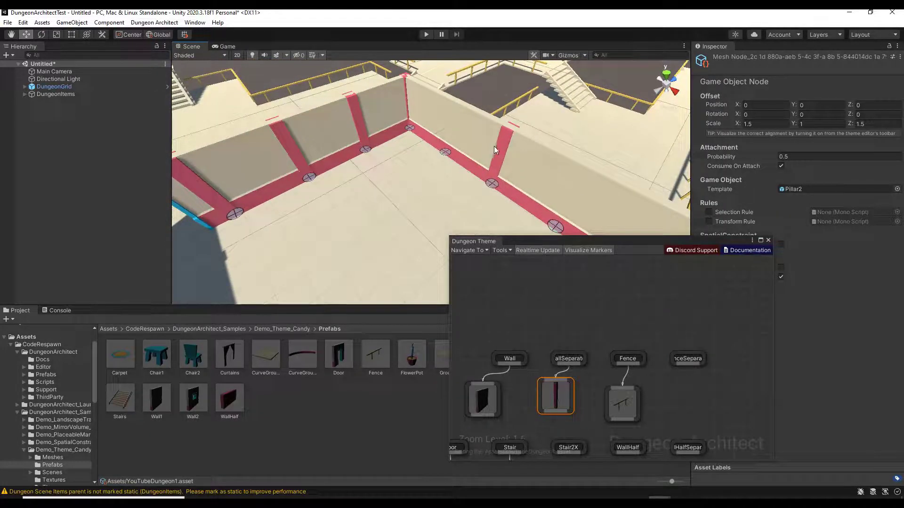
right_drag(503, 145, 572, 94)
Step: Compare the Wall2 and Wall1 prefabs in the Candy theme's Prefabs folder
drag(564, 239, 688, 135)
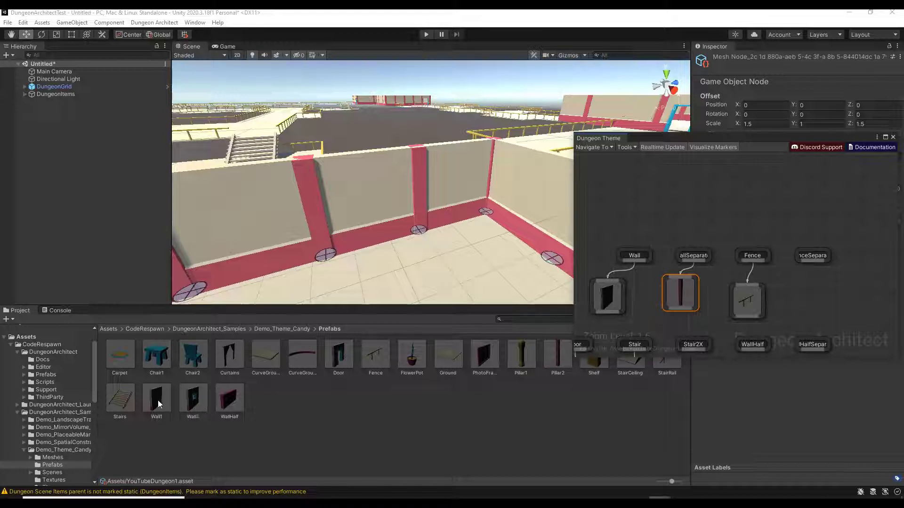
click(202, 395)
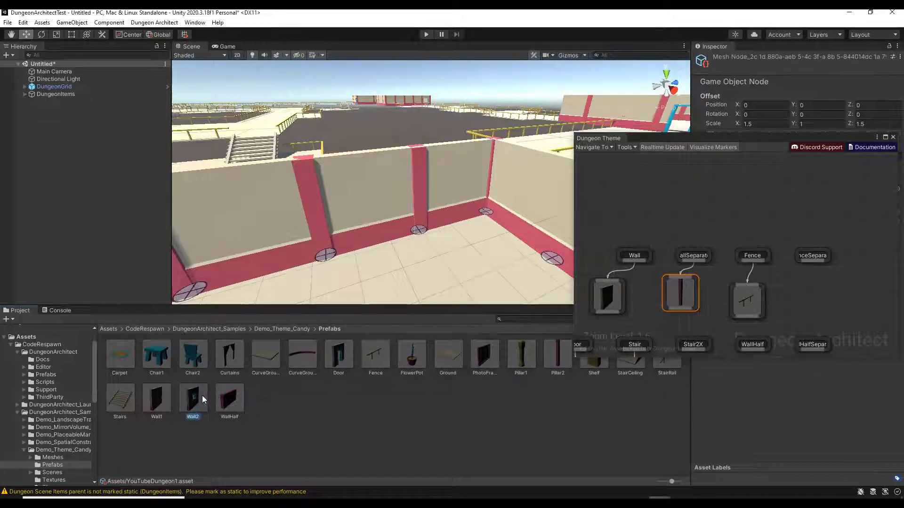
click(164, 397)
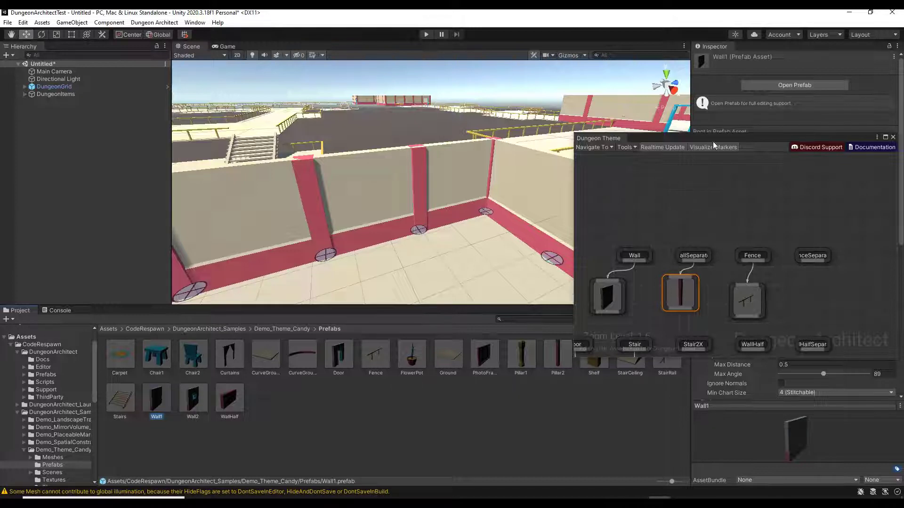
Step: Move the Wall marker and its linked wall node together into free space above the other nodes in the theme graph
drag(711, 134, 711, 66)
scroll(654, 225, up, 1)
click(621, 228)
shift+click(636, 186)
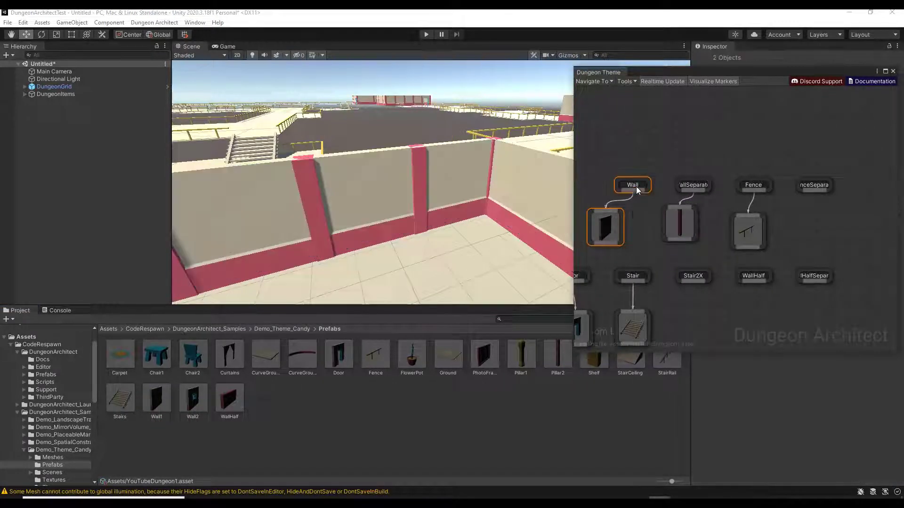
drag(636, 186, 645, 89)
scroll(749, 174, down, 3)
scroll(642, 92, up, 2)
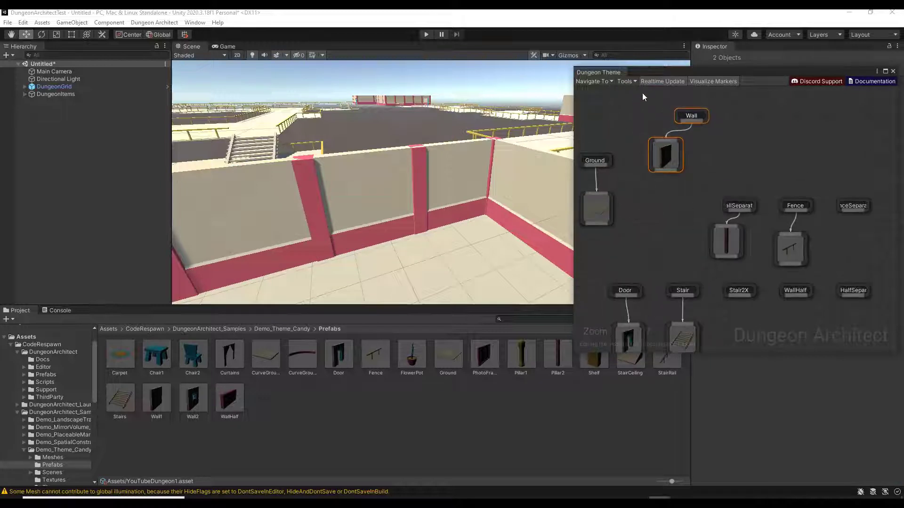
scroll(643, 95, up, 4)
middle_drag(701, 164, 721, 185)
click(751, 194)
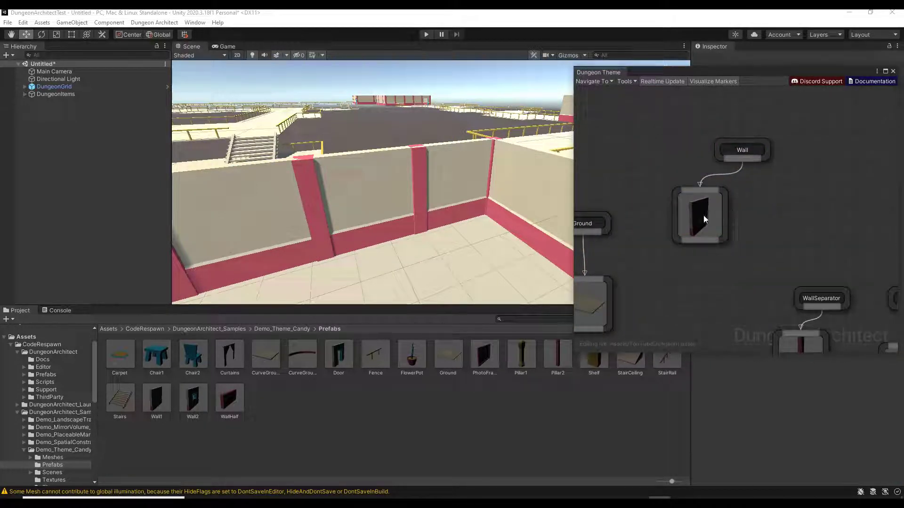
Step: Add the Wall2 prefab beside the existing wall node, link it to the Wall marker and inspect the windowed walls
drag(703, 215, 795, 225)
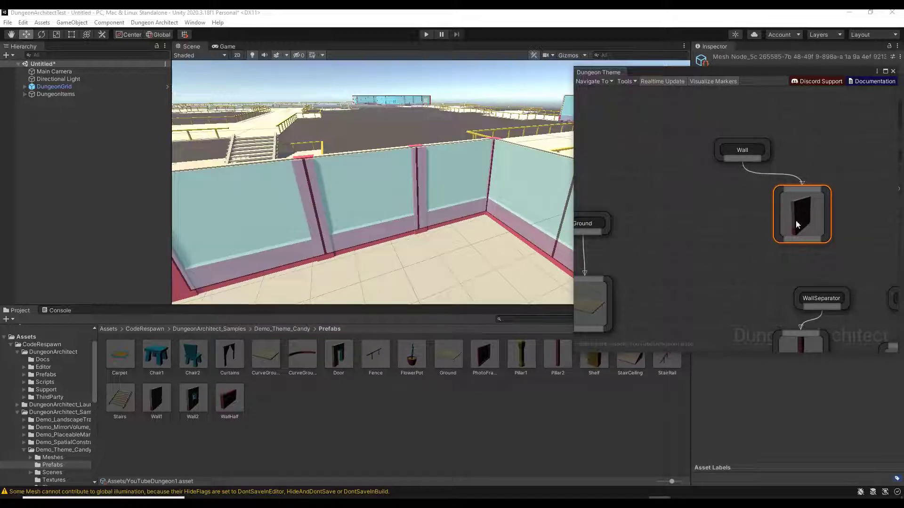
drag(193, 400, 709, 216)
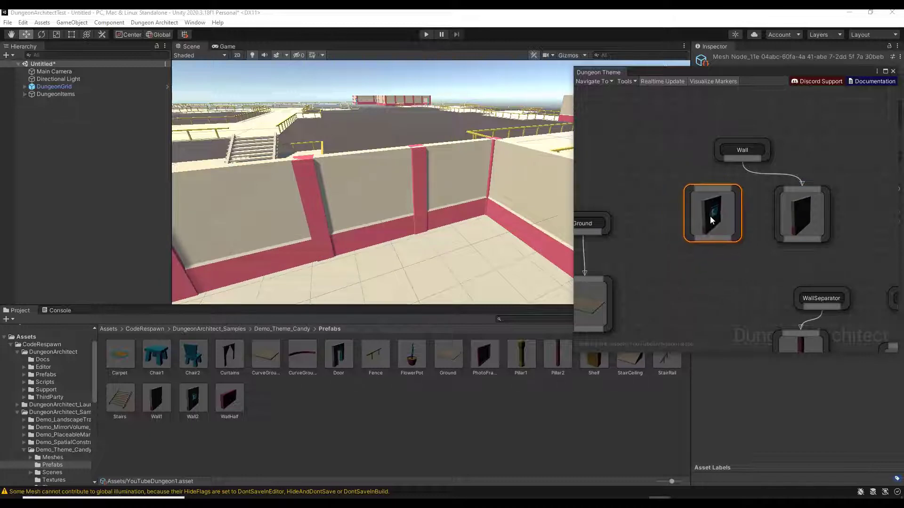
drag(744, 160, 710, 187)
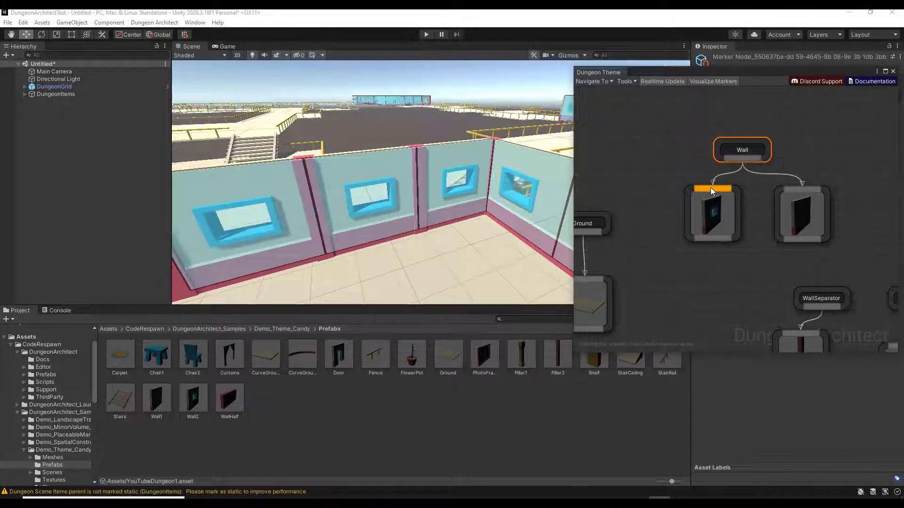
right_drag(329, 235, 482, 179)
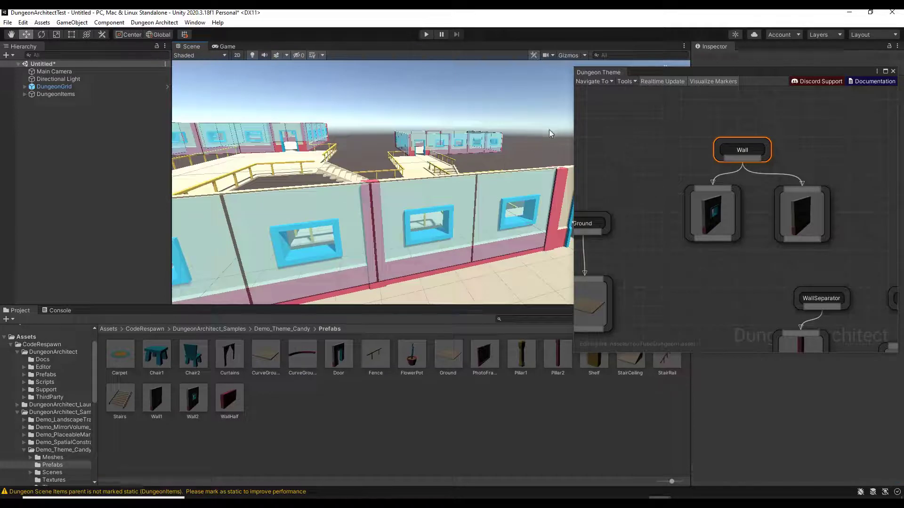
right_drag(408, 237, 475, 249)
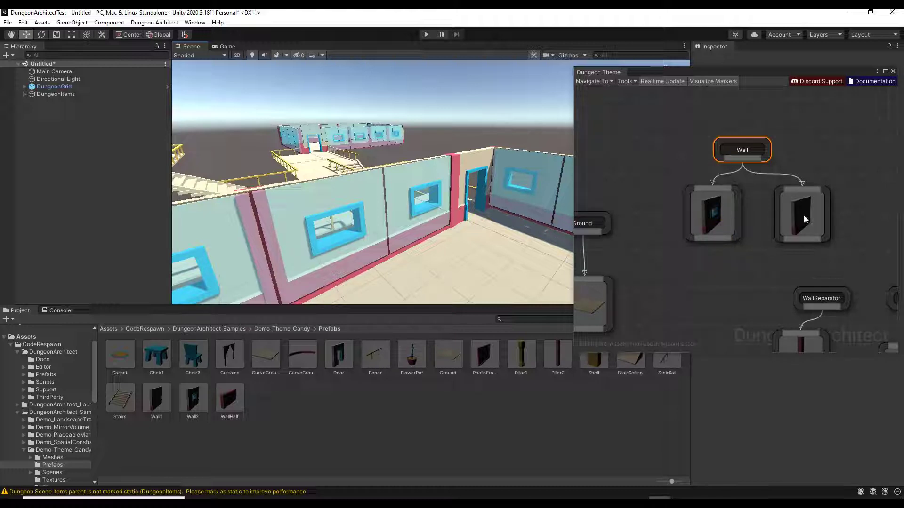
Step: Set the Wall2 node's attachment probability to 0.35 and inspect the mix of windowed and plain walls in the dungeon
click(716, 212)
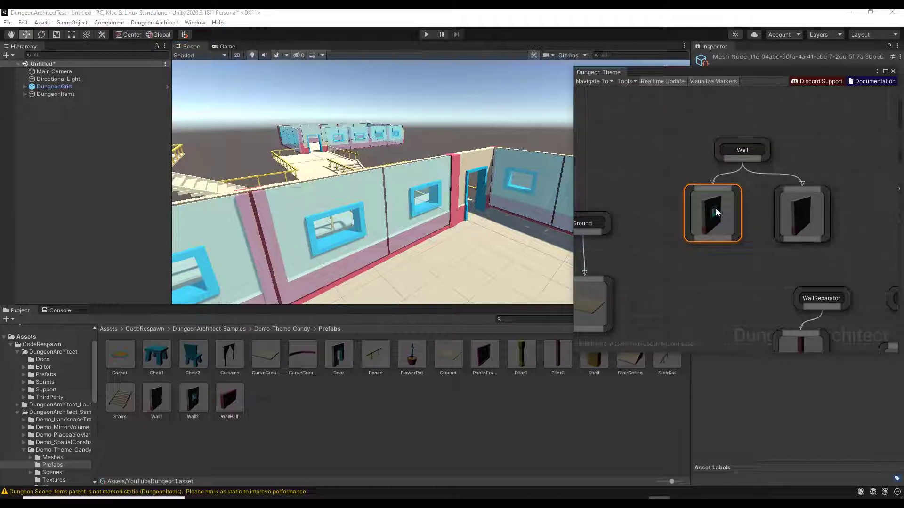
right_drag(439, 214, 708, 206)
drag(755, 75, 491, 144)
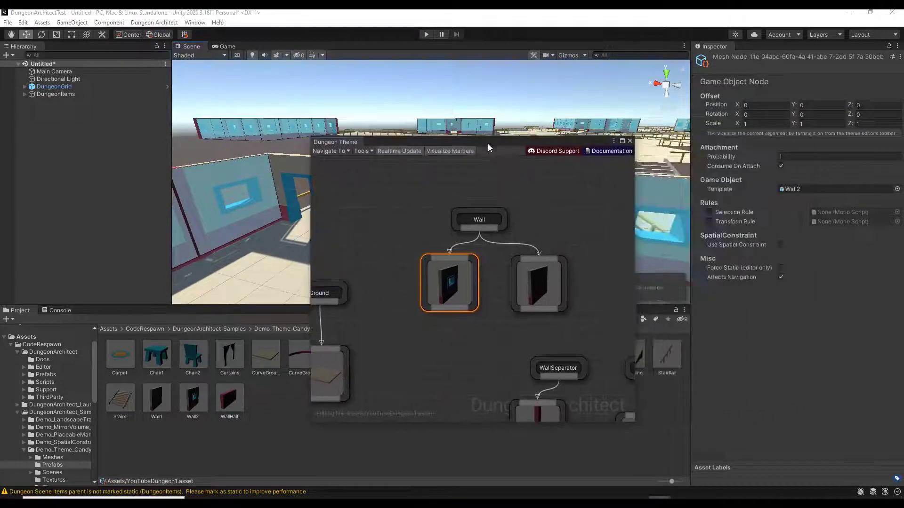
click(790, 156)
drag(515, 140, 558, 114)
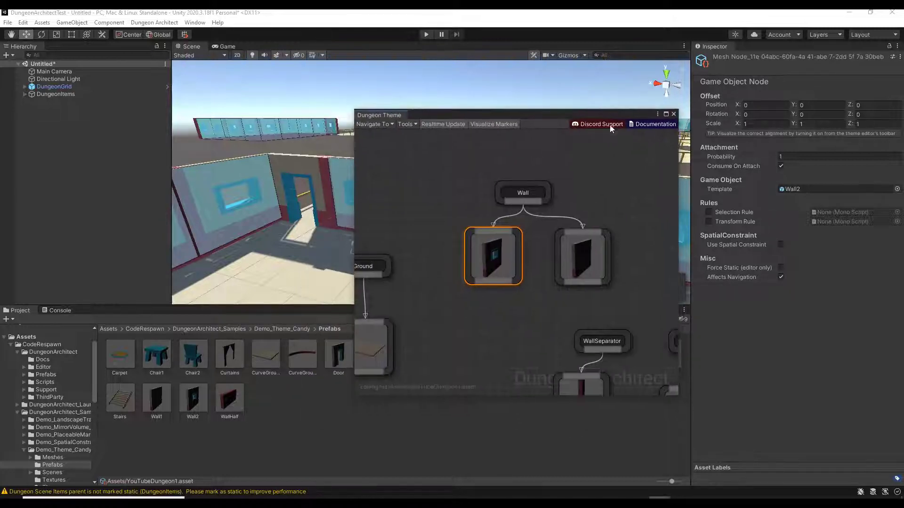
click(753, 161)
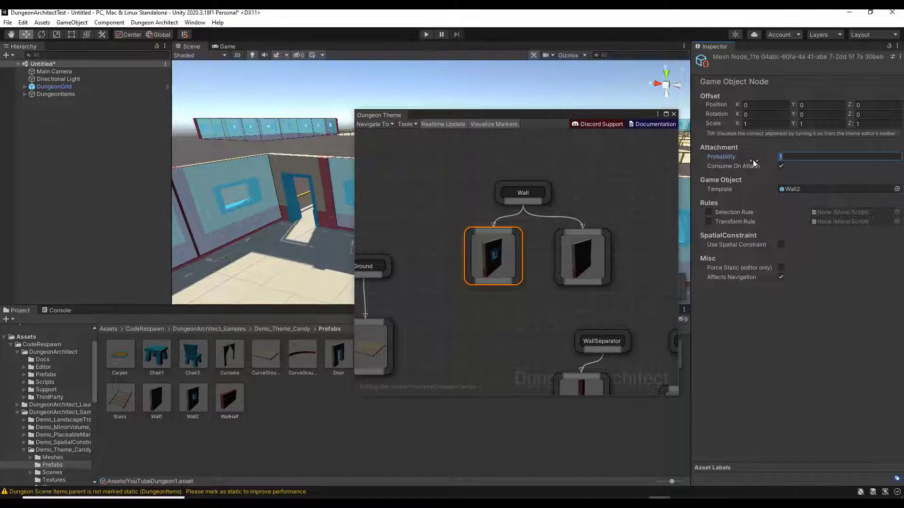
text(.35)
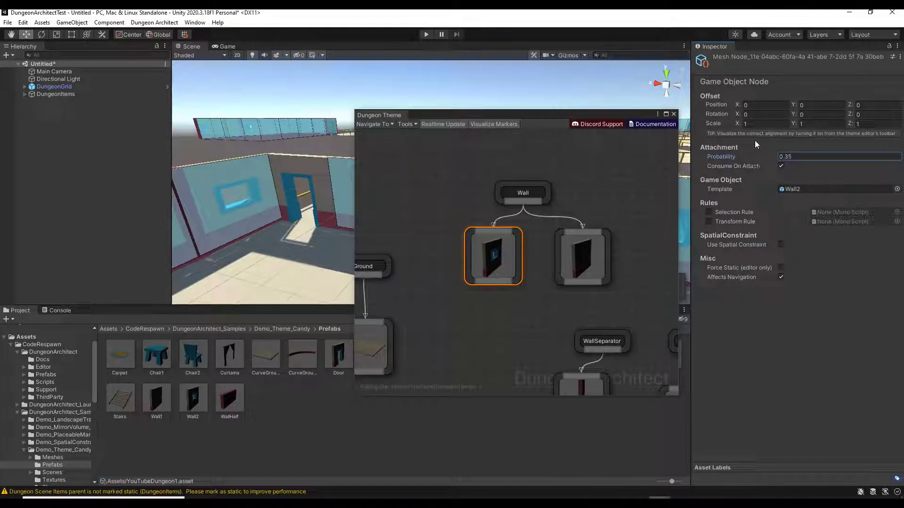
drag(556, 114, 0, 117)
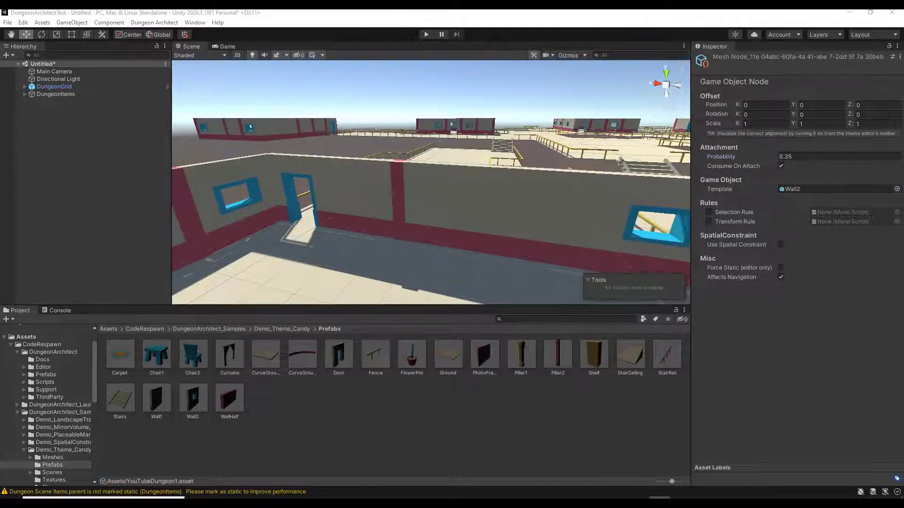
right_drag(417, 232, 582, 240)
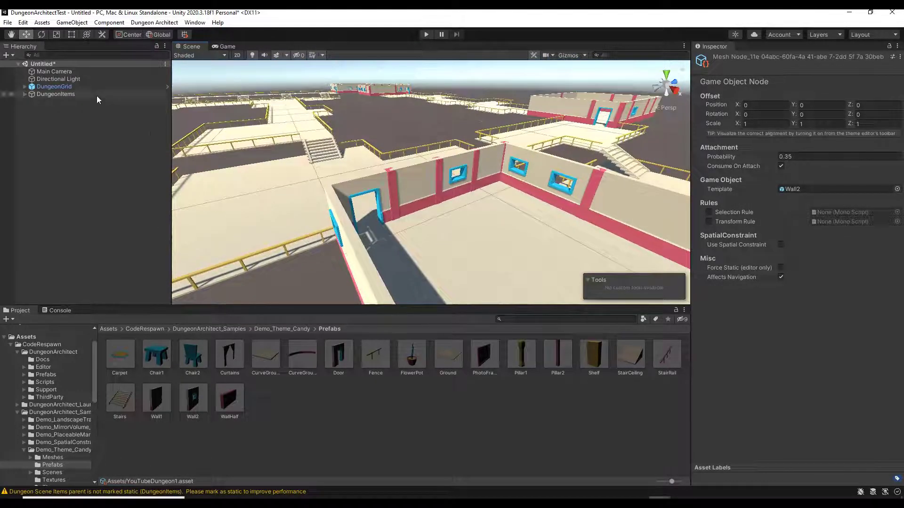
Step: Set the DungeonGrid's seed to 1, rebuild the dungeon and look over the new layout
click(45, 88)
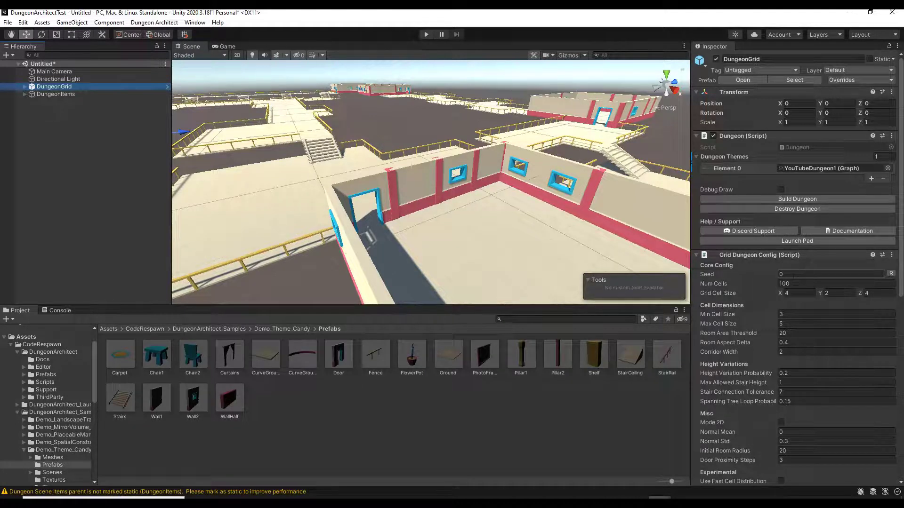
mouse_move(714, 272)
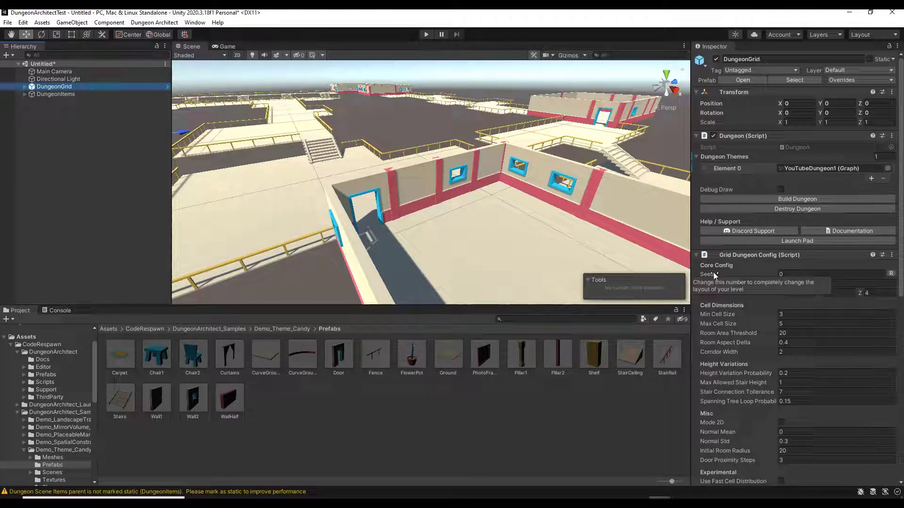
click(805, 274)
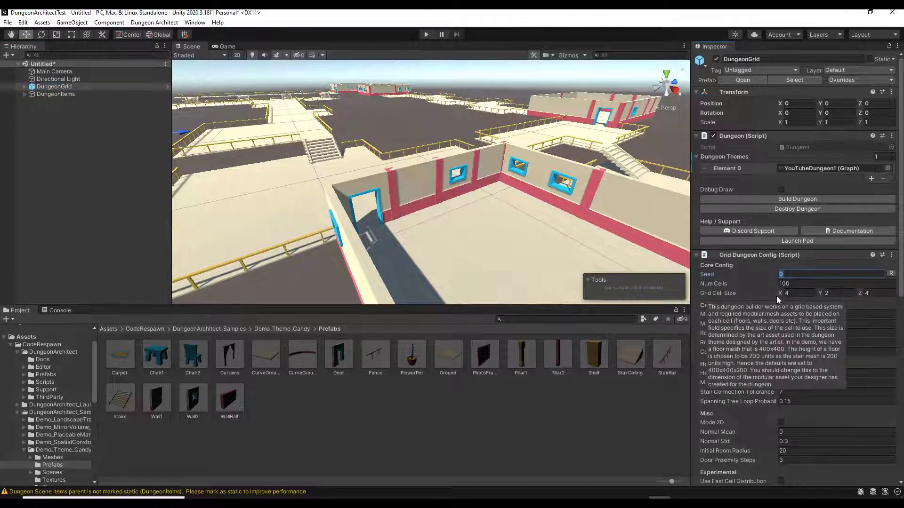
text(1)
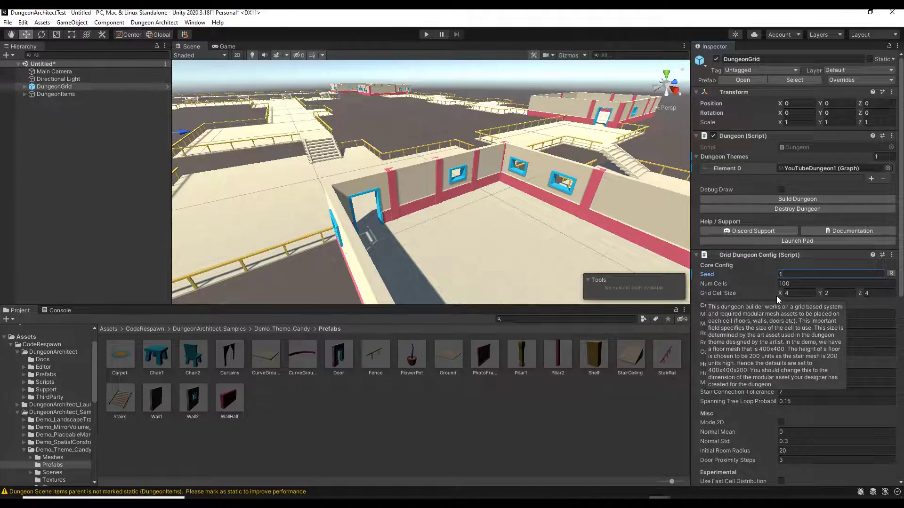
click(797, 198)
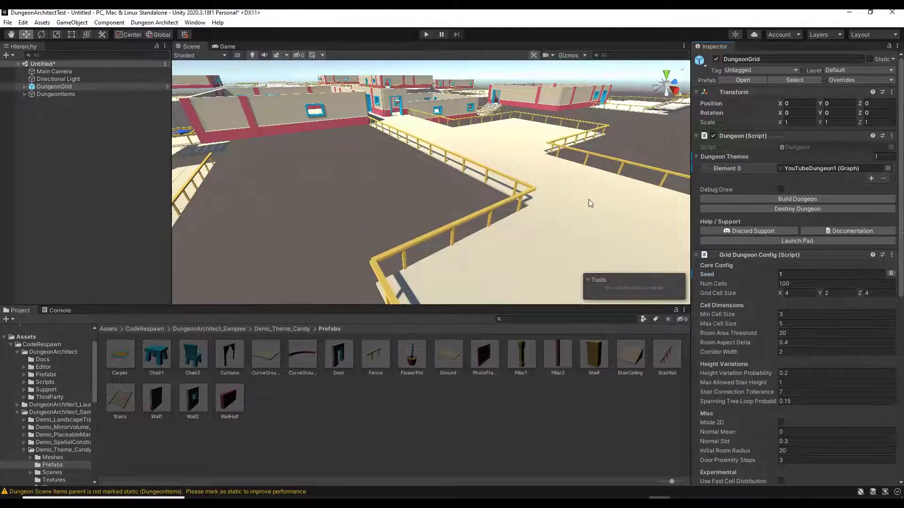
right_drag(642, 193, 524, 212)
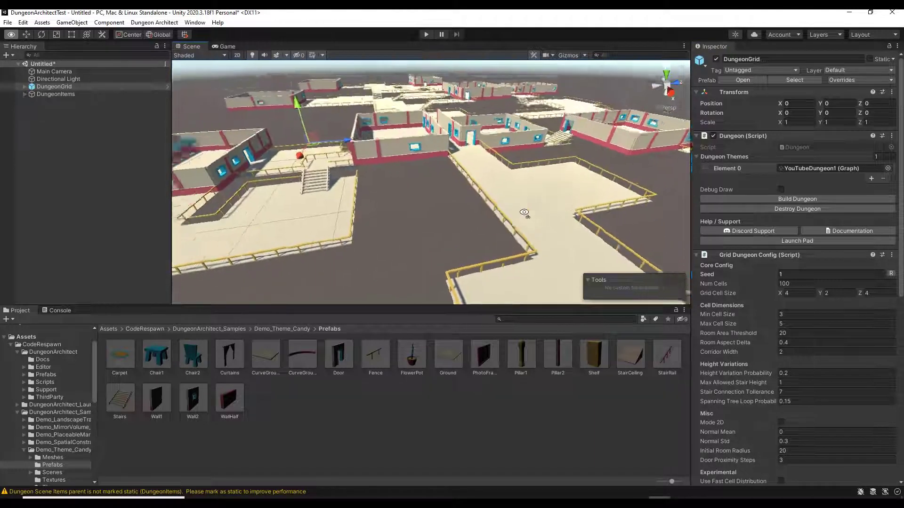
alt+drag(524, 212, 555, 192)
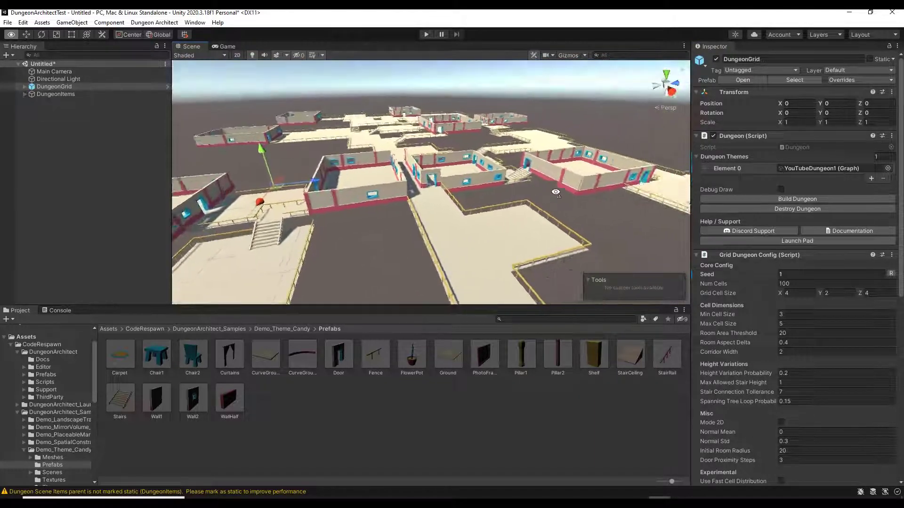
right_drag(555, 192, 561, 193)
Step: Set the DungeonGrid's seed back to 0, rebuild the dungeon and look over its rooms and walkways
drag(784, 275, 770, 268)
text(0)
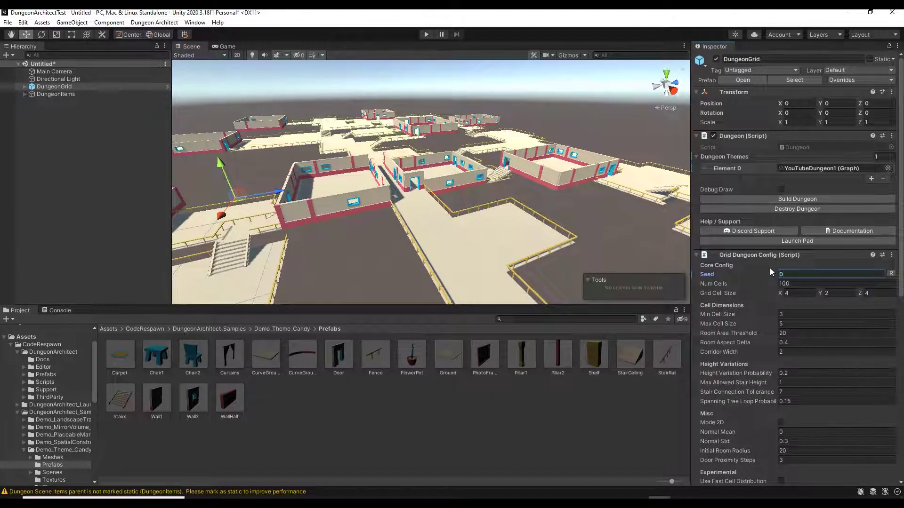
click(791, 197)
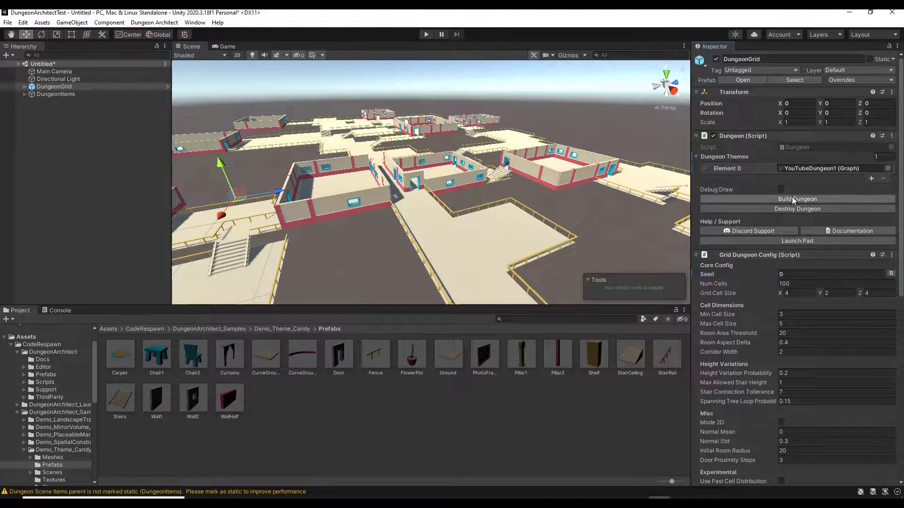
right_drag(407, 231, 322, 219)
alt+drag(322, 220, 346, 229)
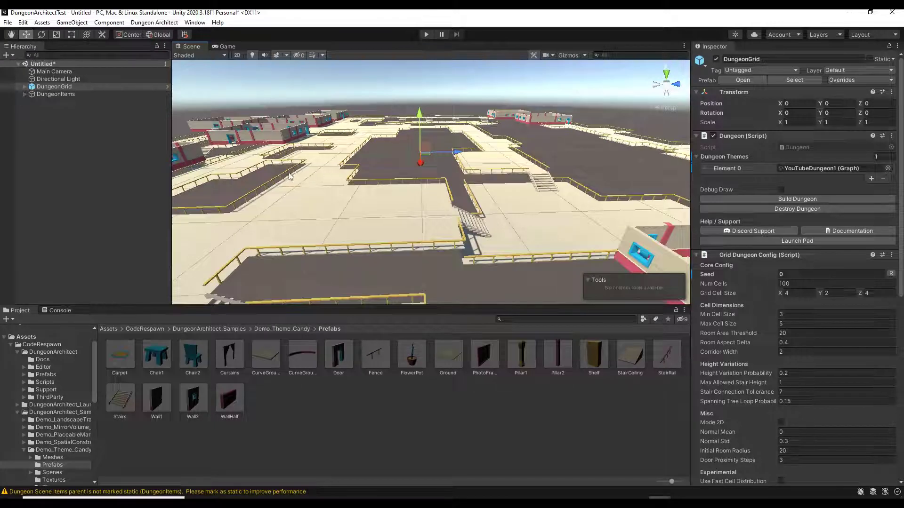
alt+drag(497, 212, 541, 207)
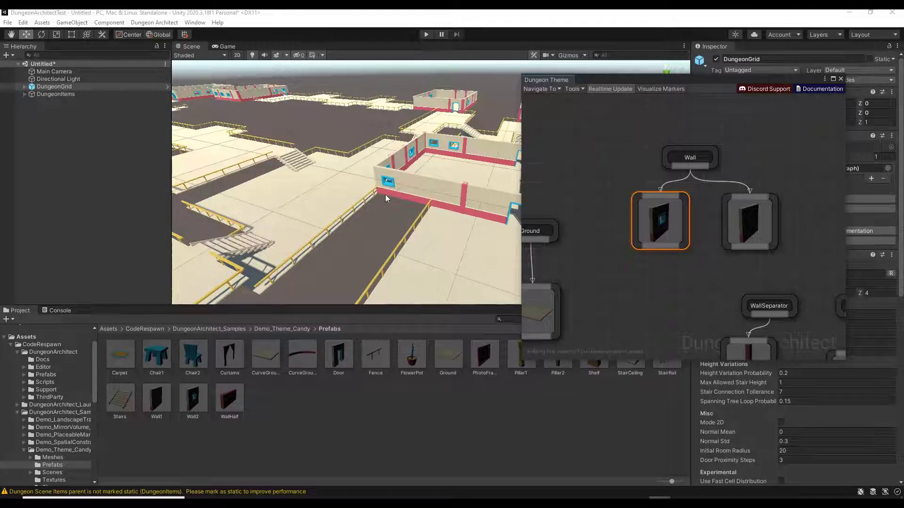
Step: Place the Wall2 and Wall1 nodes closer together under the Wall marker, freeing space beside the Wall2 node
drag(612, 77, 672, 54)
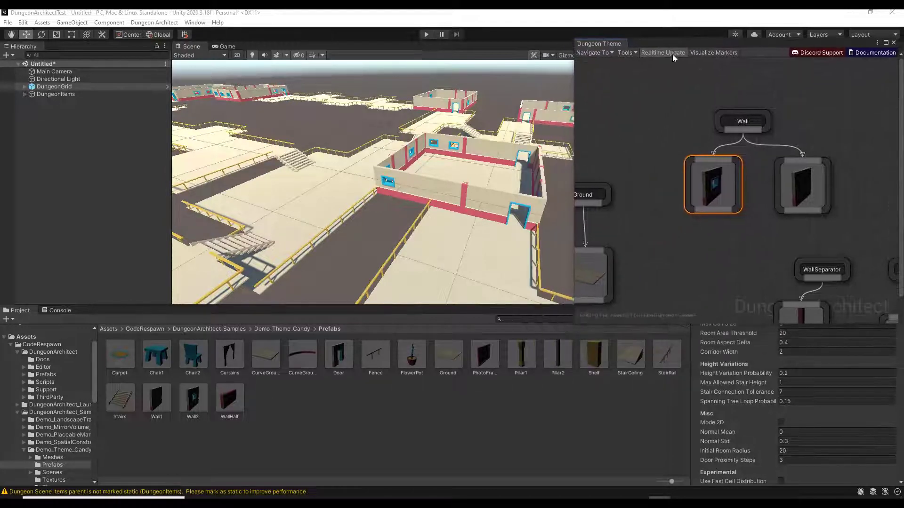
scroll(745, 186, down, 2)
drag(791, 185, 814, 176)
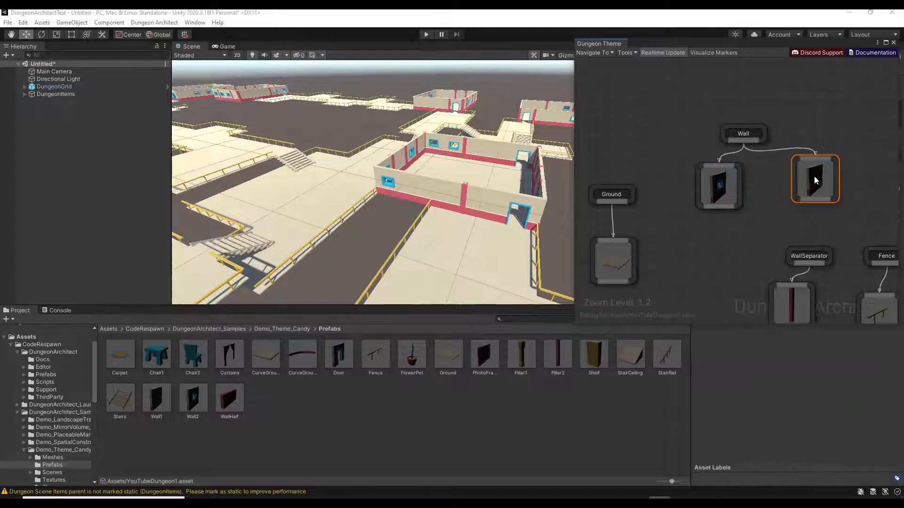
drag(713, 188, 752, 180)
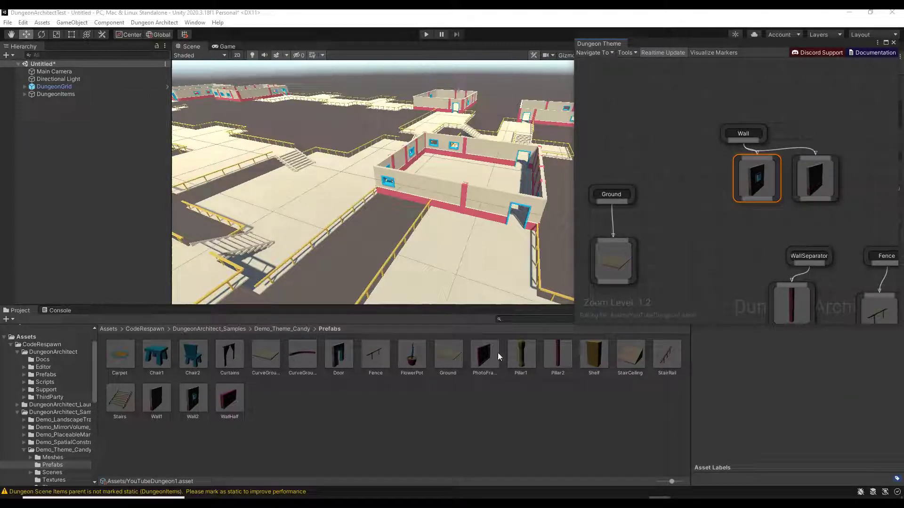
Step: Add the PhotoFrame prefab beside the Wall2 node, link it to the Wall marker and inspect the frames between the pillars
drag(487, 353, 683, 180)
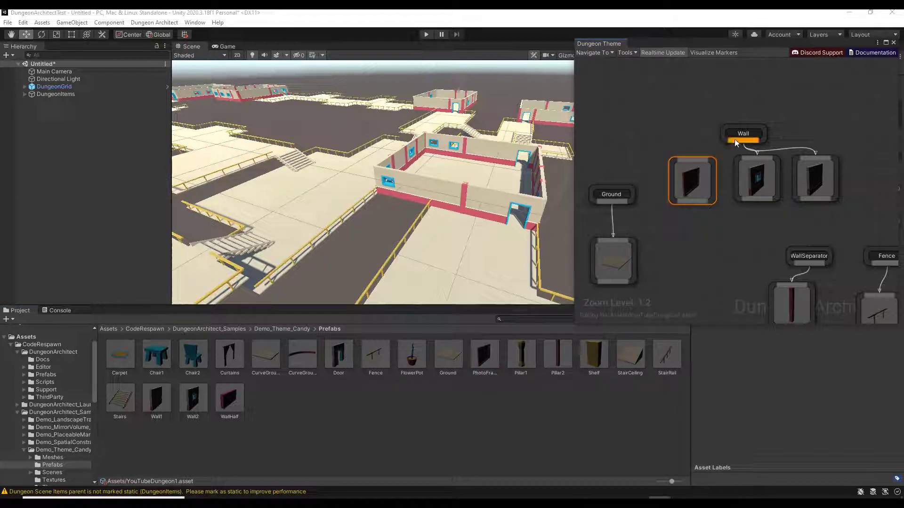
drag(734, 139, 694, 156)
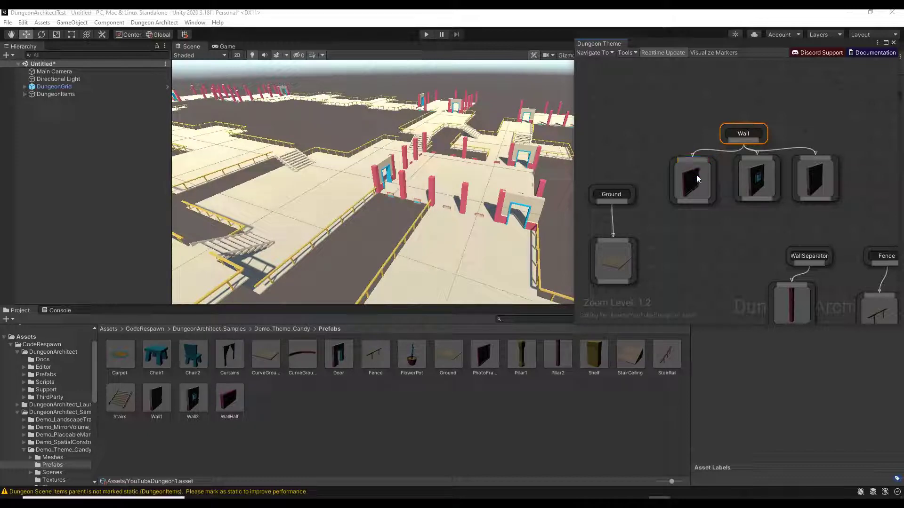
right_drag(450, 205, 433, 228)
key(w)
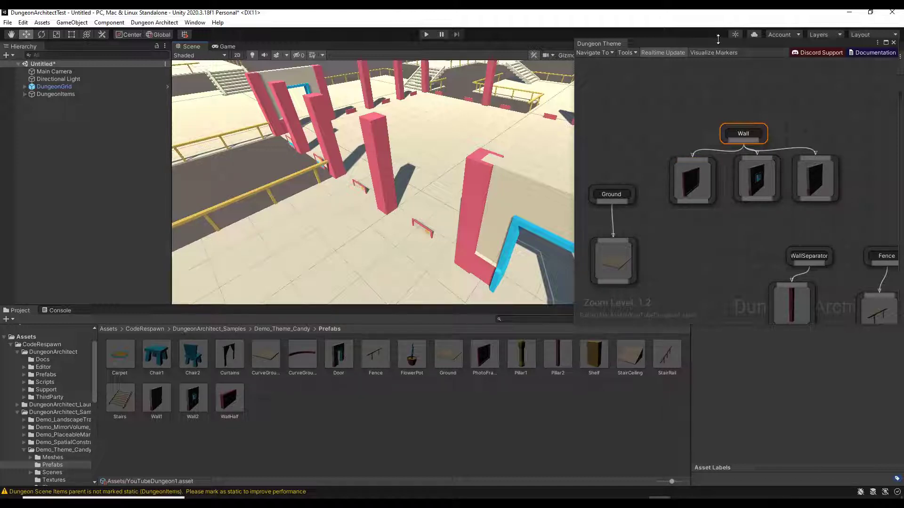
Step: Turn off Consume On Attach for the PhotoFrame node
drag(718, 42, 476, 75)
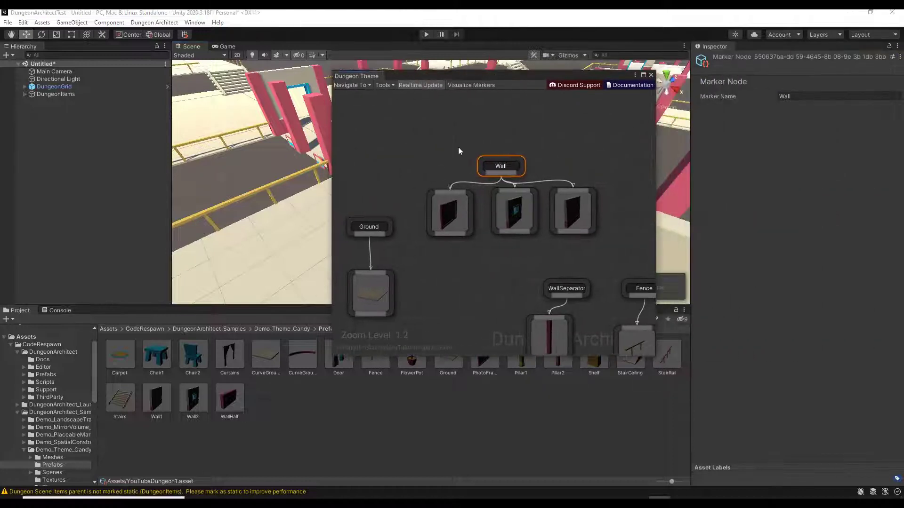
click(450, 216)
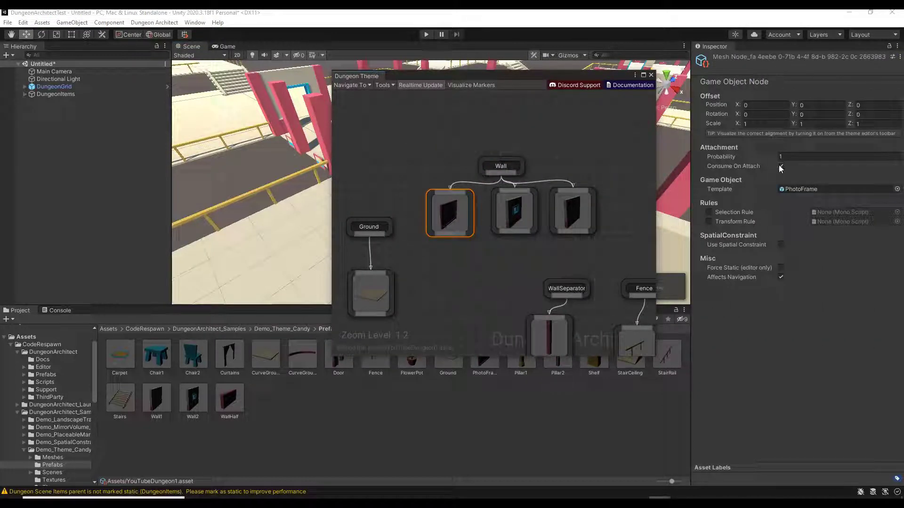
drag(582, 79, 270, 165)
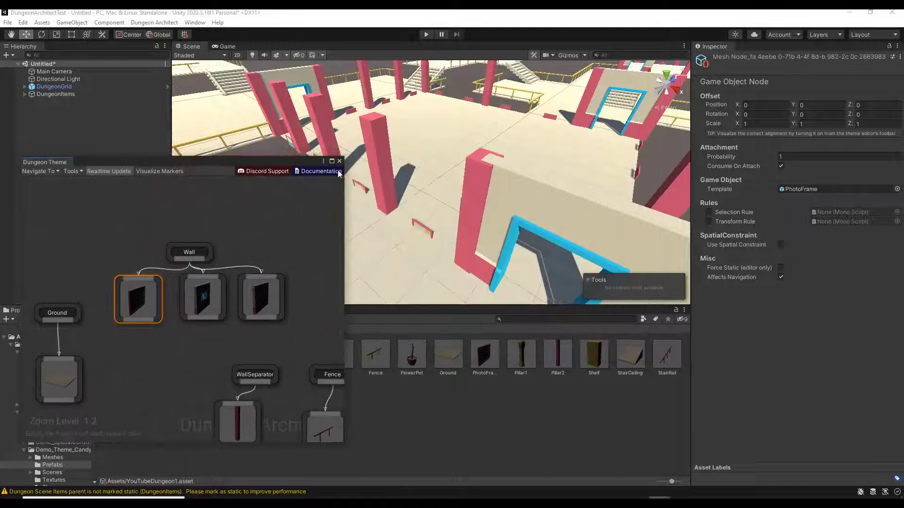
click(781, 166)
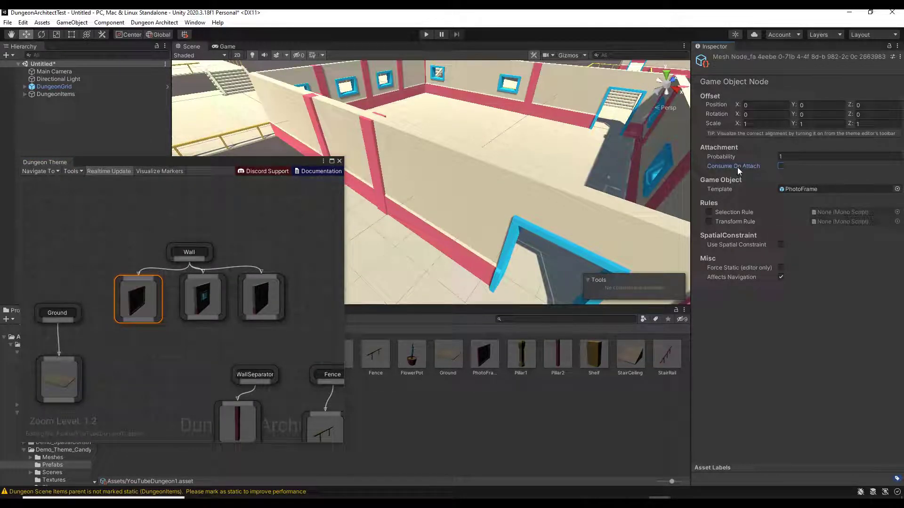
Step: Offset the PhotoFrame node's position to Y 3 and Z -1, and set its Y rotation to 180
alt+drag(473, 223, 130, 193)
right_drag(131, 197, 158, 220)
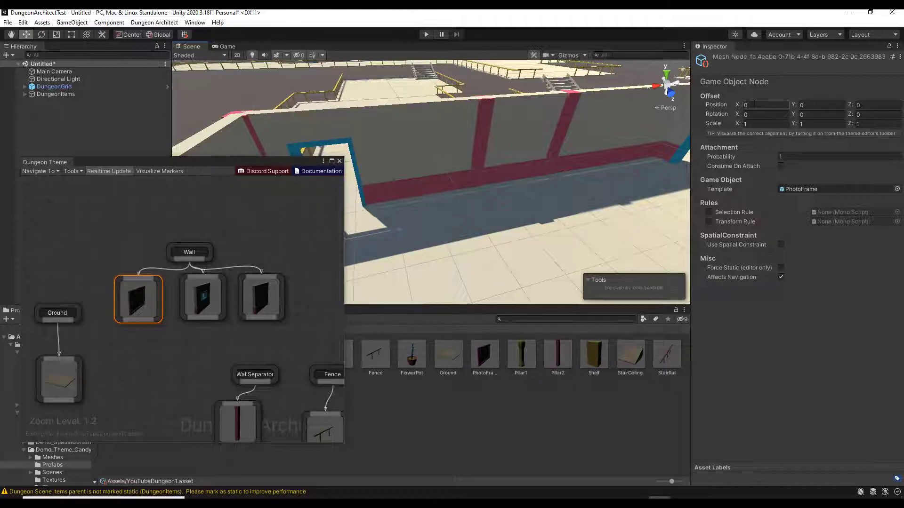
click(807, 106)
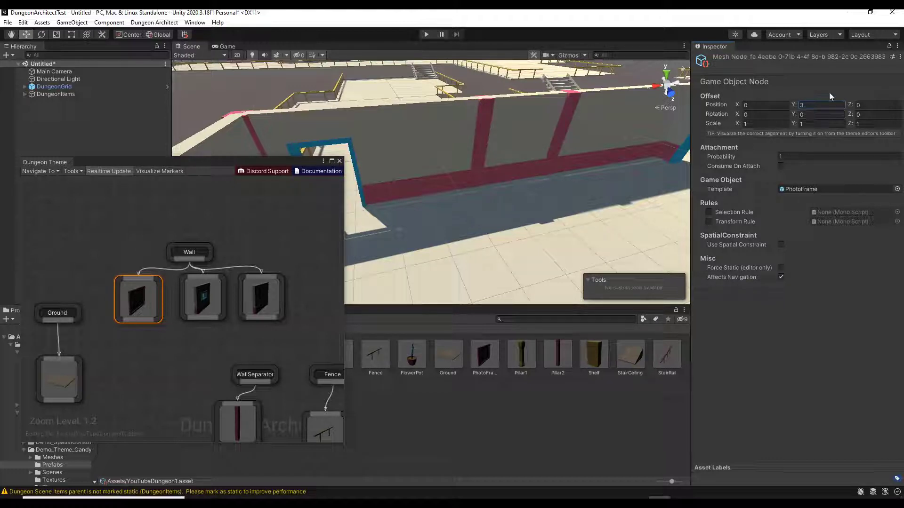
click(855, 106)
text(-1)
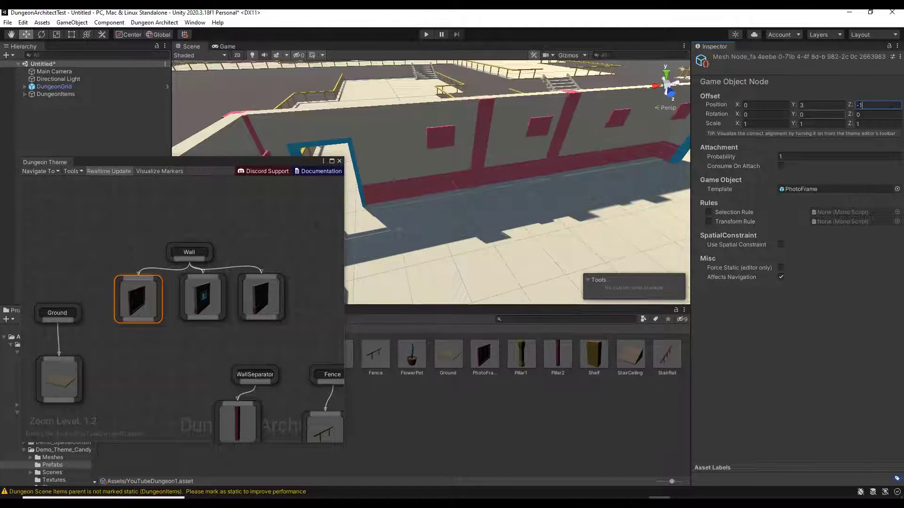
click(804, 114)
text(180)
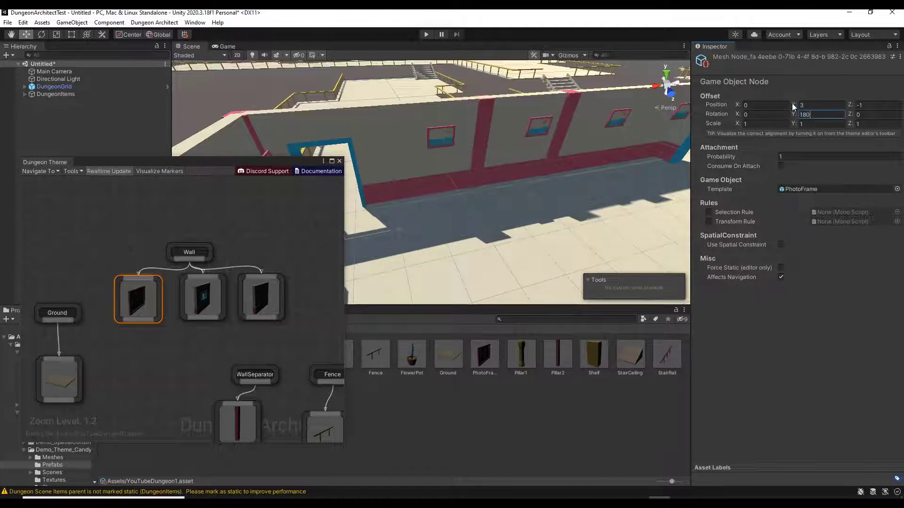
Step: Set the PhotoFrame node's Z position offset to -0.2 and check how closely the frames sit against the wall
right_drag(463, 154, 569, 117)
key(w)
click(869, 104)
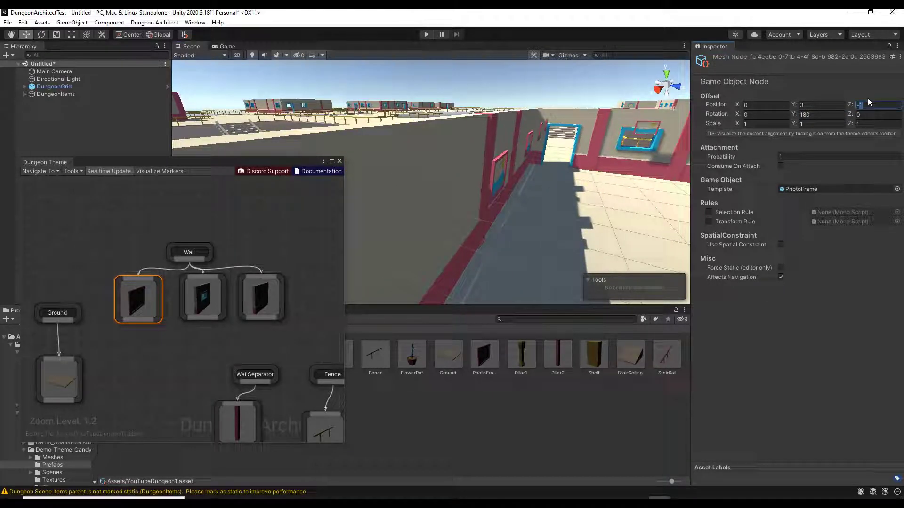
text(-.2)
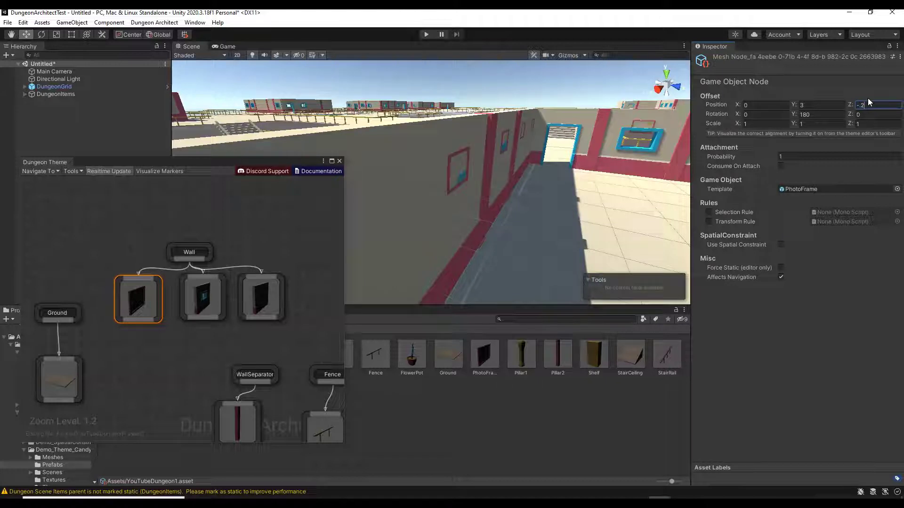
right_drag(531, 170, 501, 167)
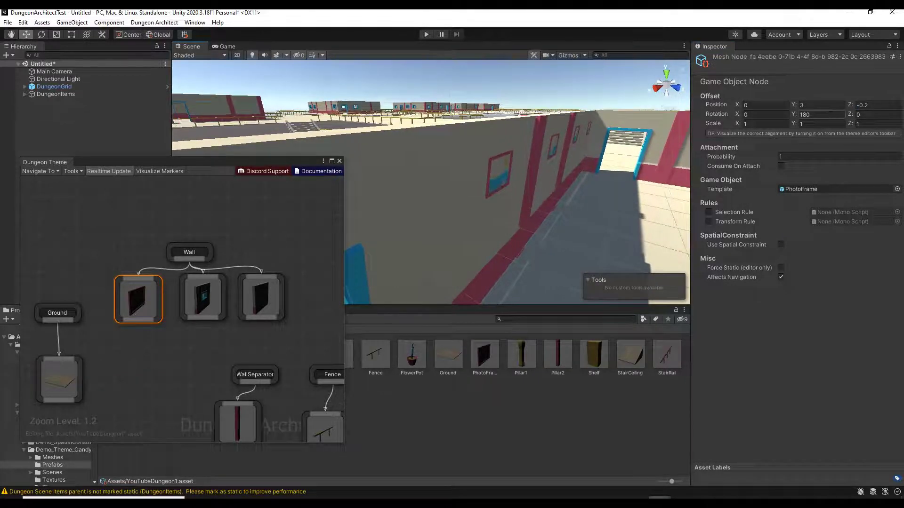
Step: Set the PhotoFrame node's position offset to Y 2.5 and Z -0.25, and inspect the frames on plain and window walls
click(810, 106)
text(2)
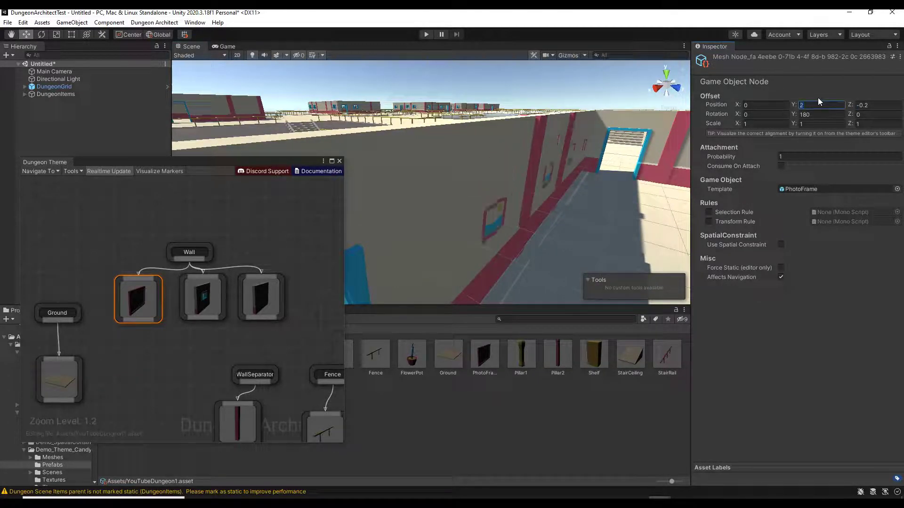
text(.5)
right_drag(579, 179, 595, 169)
click(886, 106)
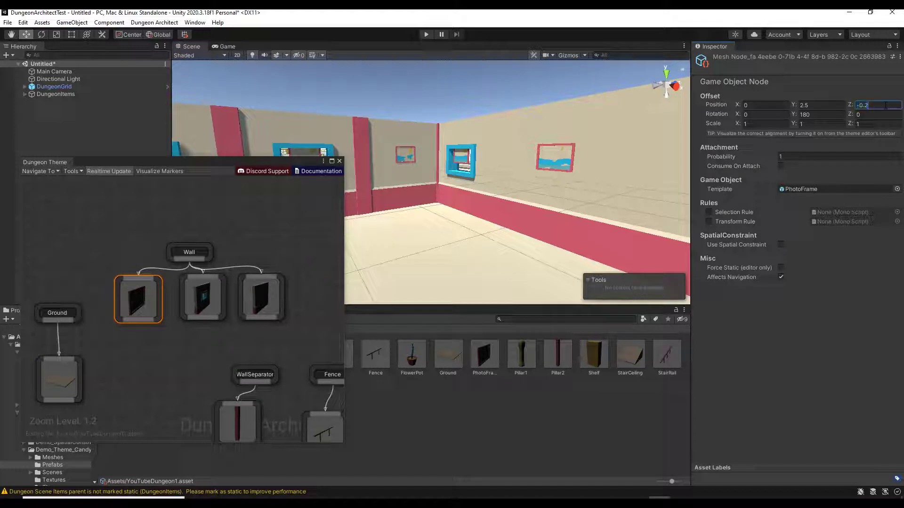
text(5)
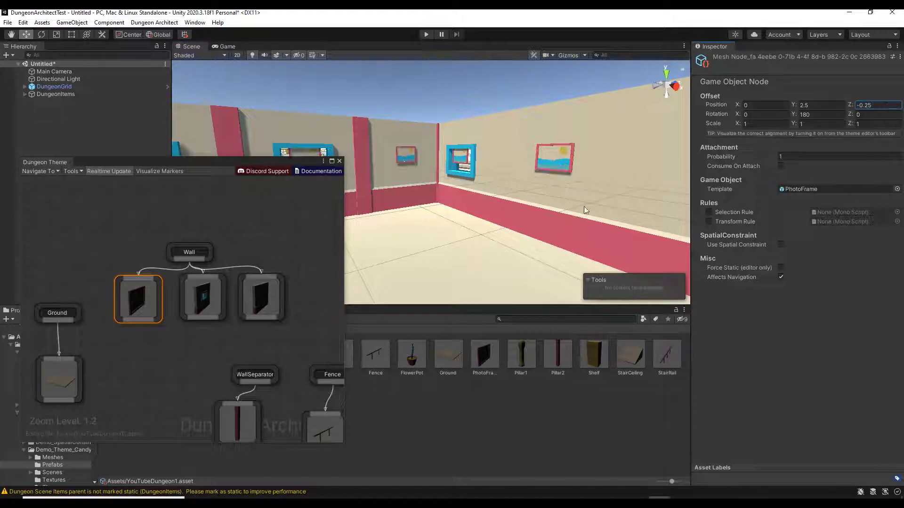
right_drag(585, 210, 396, 188)
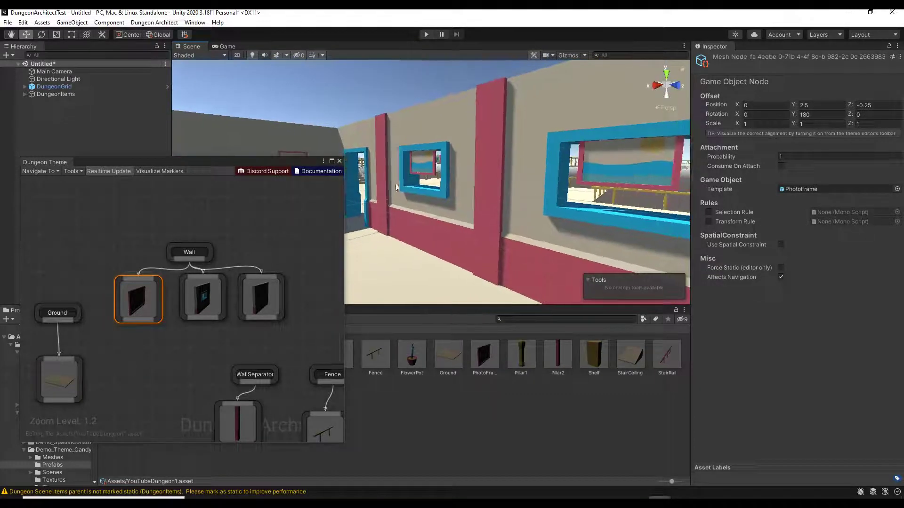
right_drag(466, 175, 526, 171)
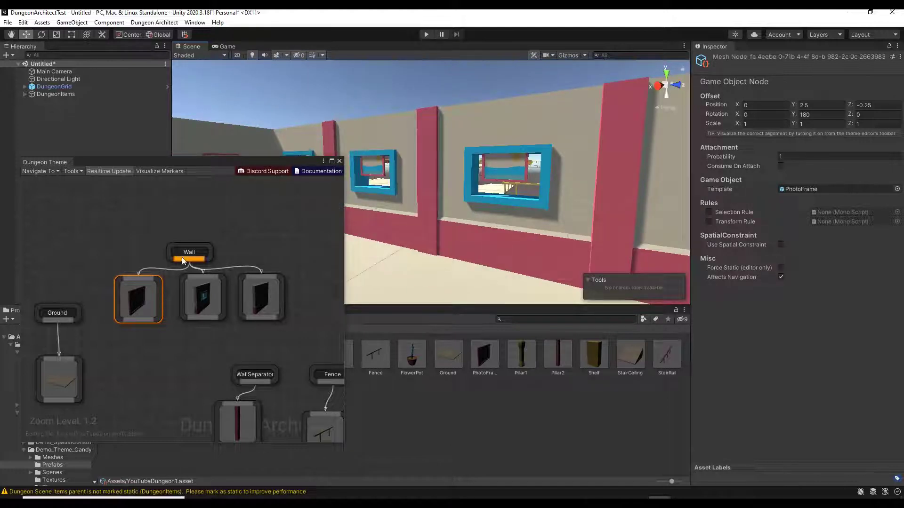
Step: Remove the PhotoFrame node from the Wall marker and keep the marker above its two wall nodes
drag(192, 253, 242, 190)
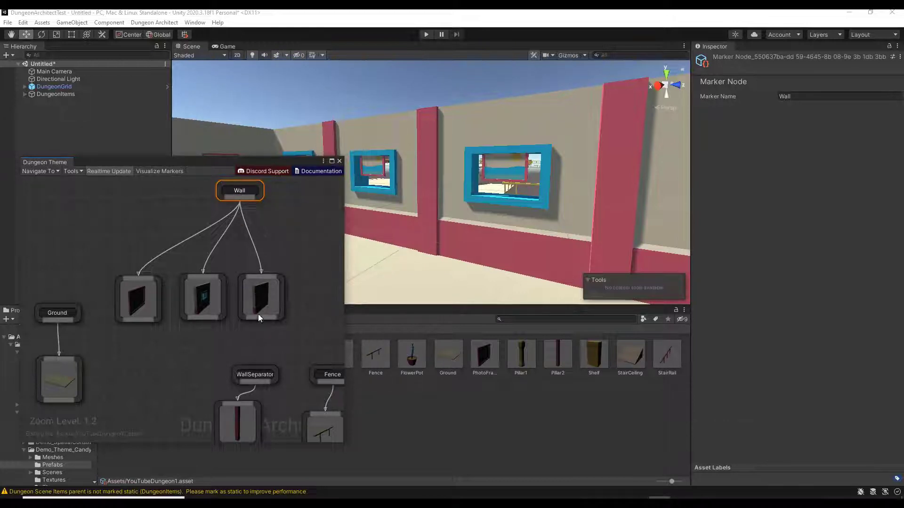
scroll(258, 315, up, 2)
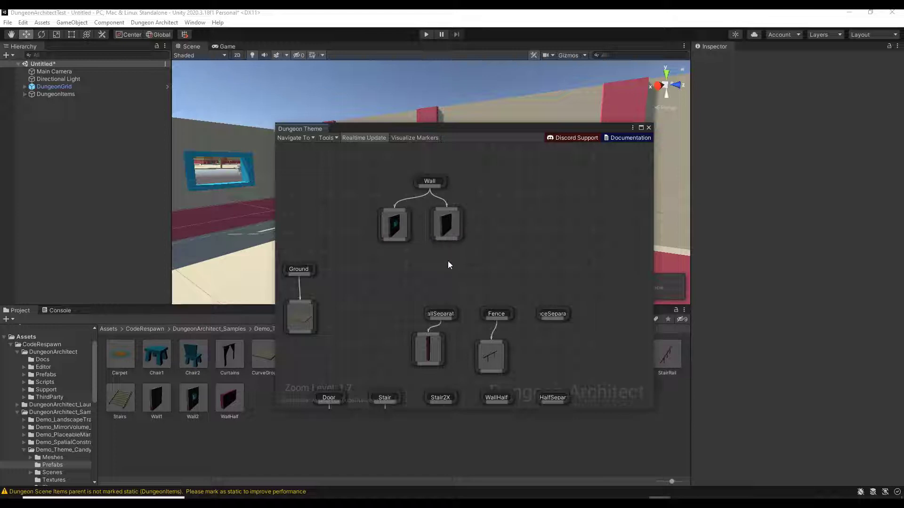
Step: Add a custom marker node beside the Wall marker in the theme graph and name it PictureFrame
right_click(532, 197)
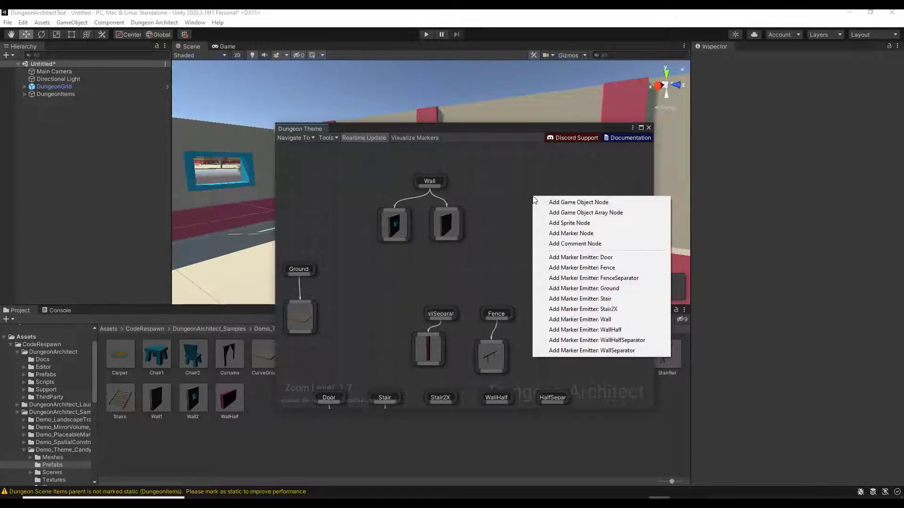
click(571, 233)
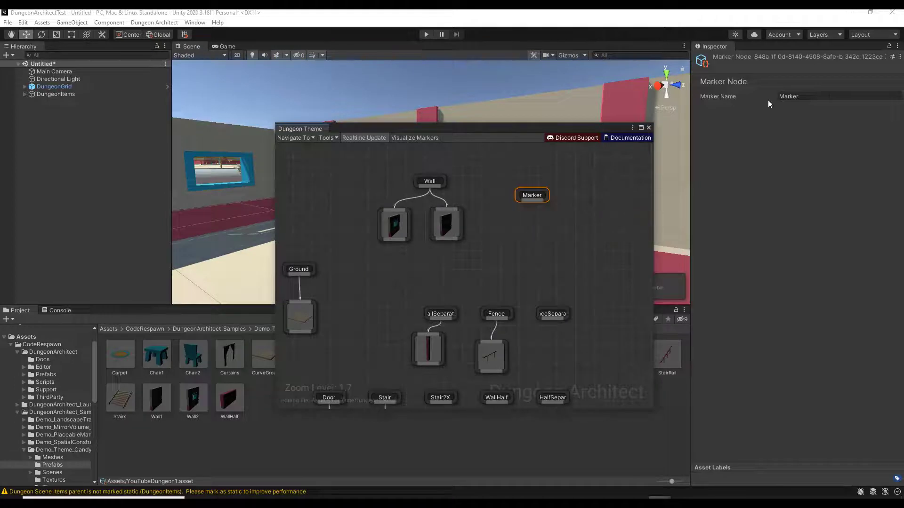
click(820, 97)
text(Pic)
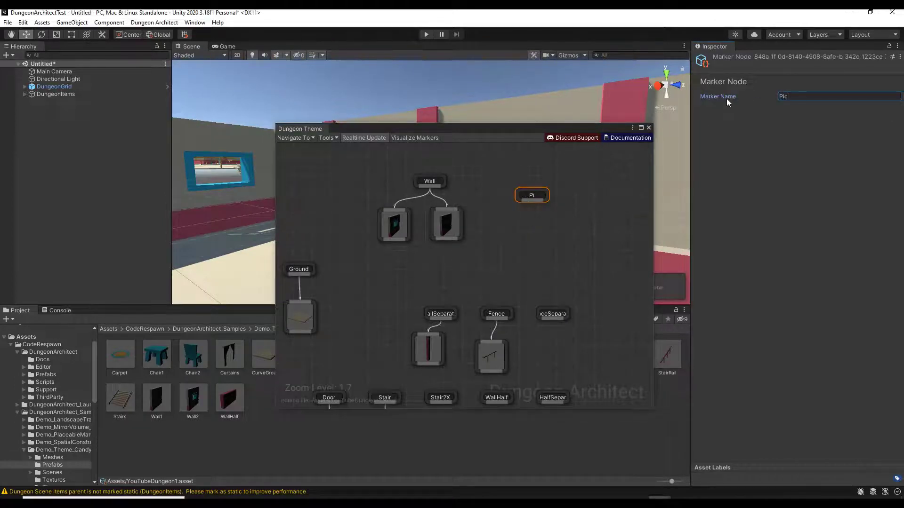
text(tureFrame)
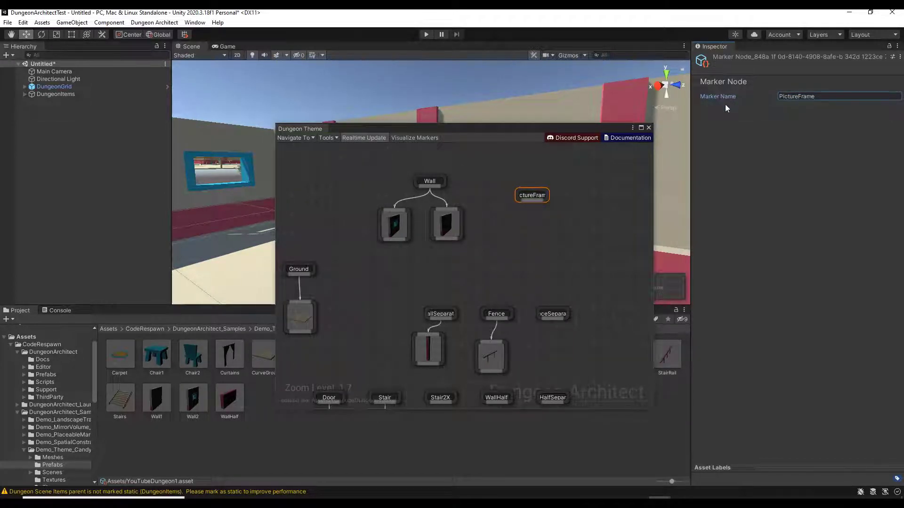
Step: Add the PhotoFrame prefab below the PictureFrame marker and link the marker to it
scroll(538, 194, up, 5)
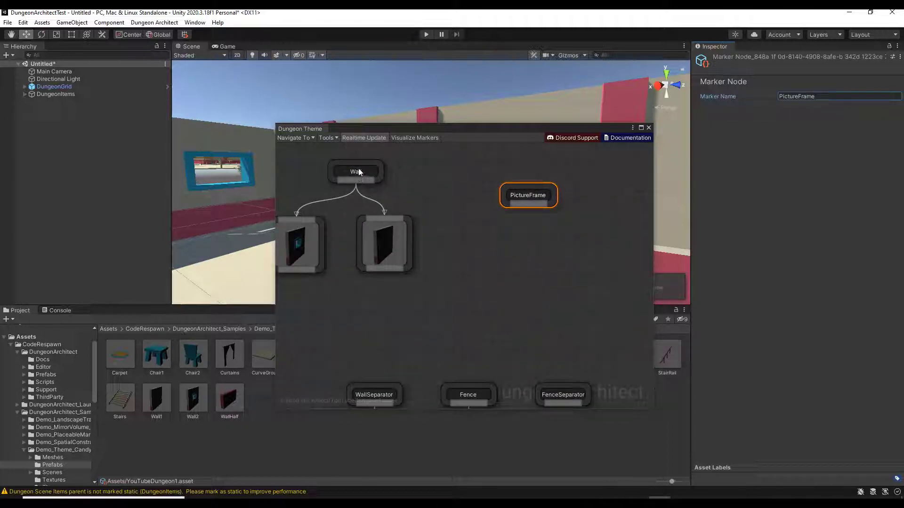
scroll(485, 182, down, 3)
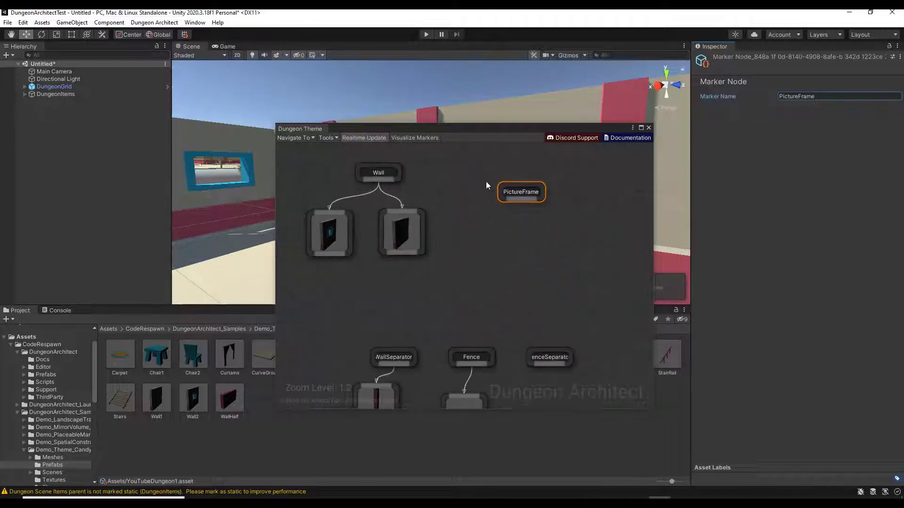
drag(506, 127, 547, 44)
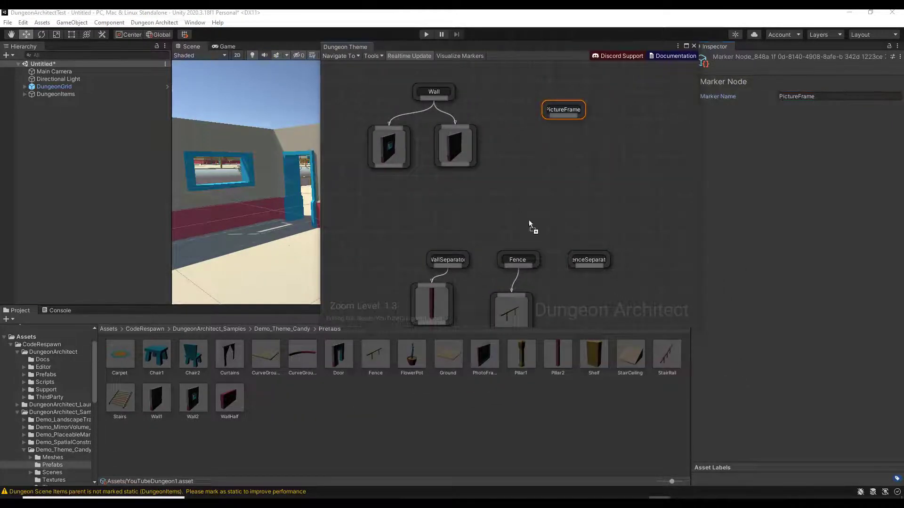
drag(571, 168, 557, 160)
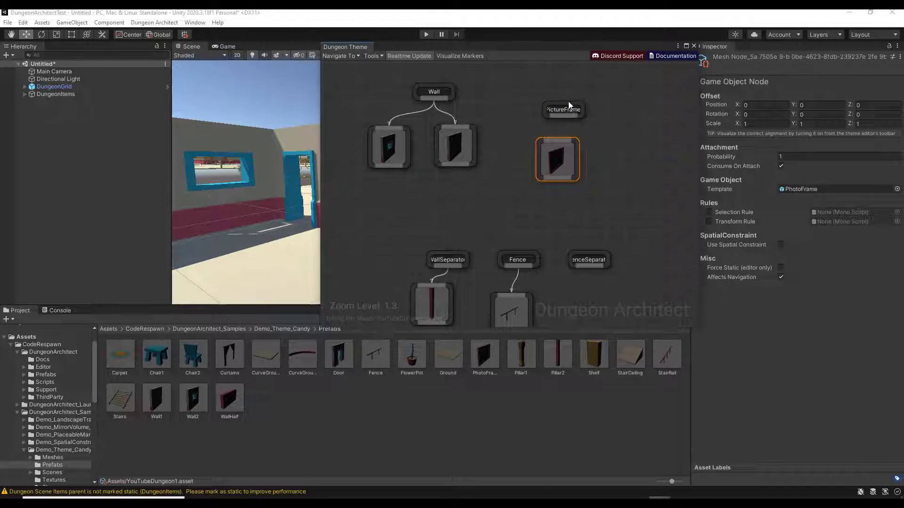
drag(565, 159, 572, 160)
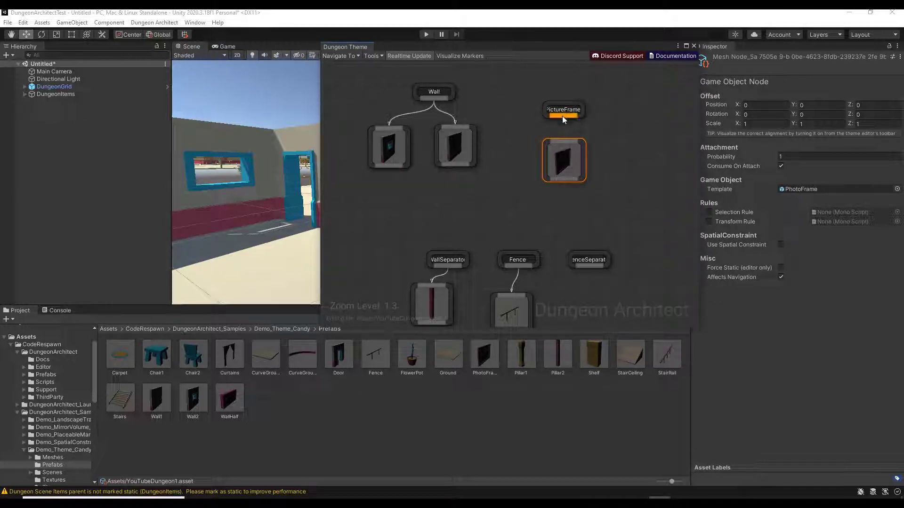
drag(562, 116, 560, 134)
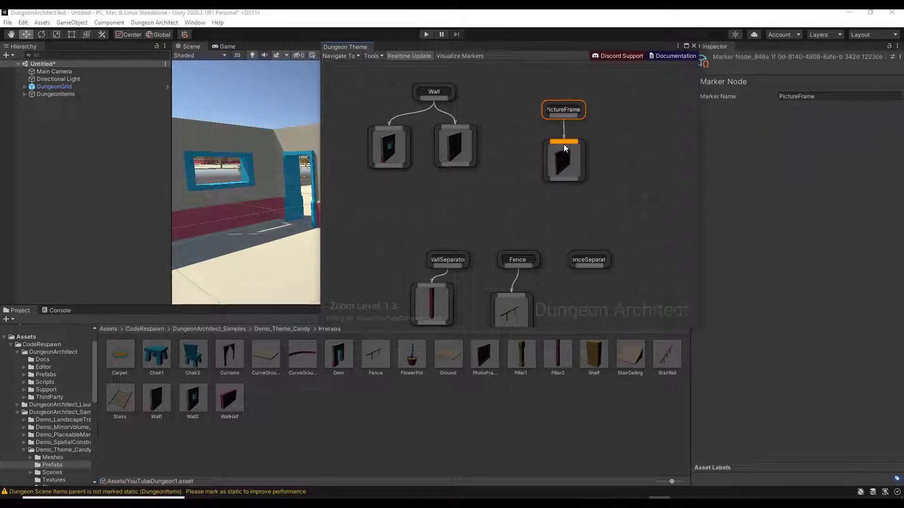
click(565, 156)
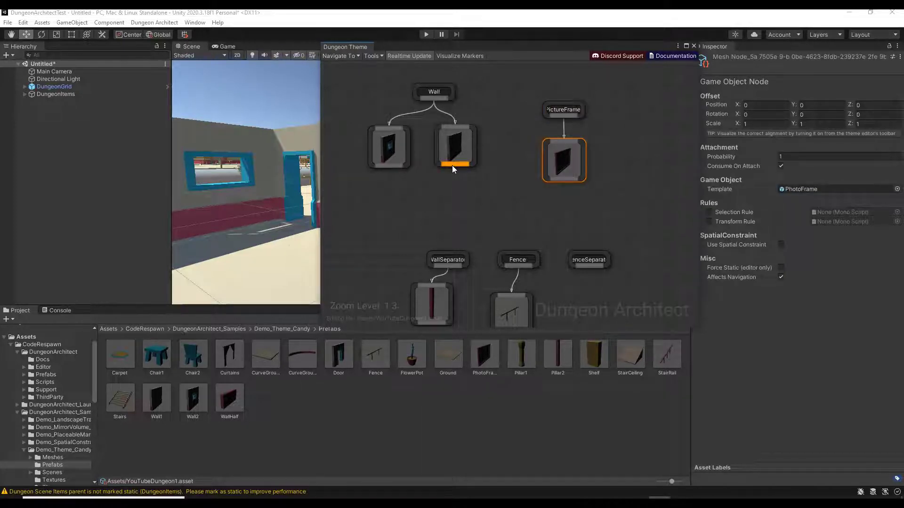
Step: Attach a PictureFrame marker emitter to the Wall1 node and check the walls in the scene
drag(451, 165, 455, 196)
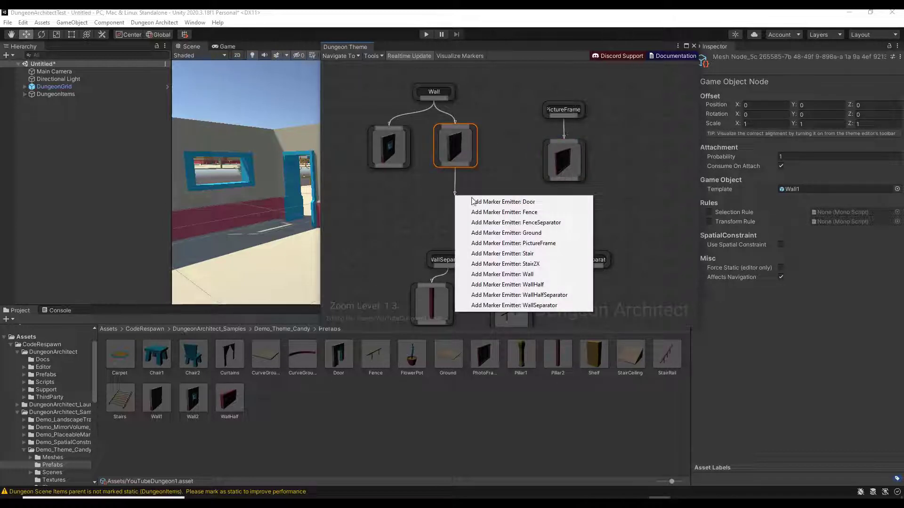
click(517, 243)
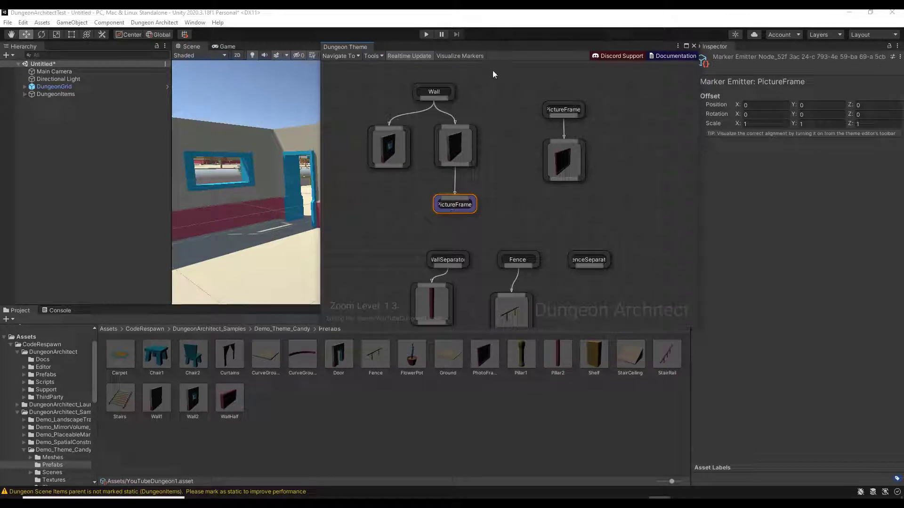
drag(515, 46, 726, 119)
click(662, 130)
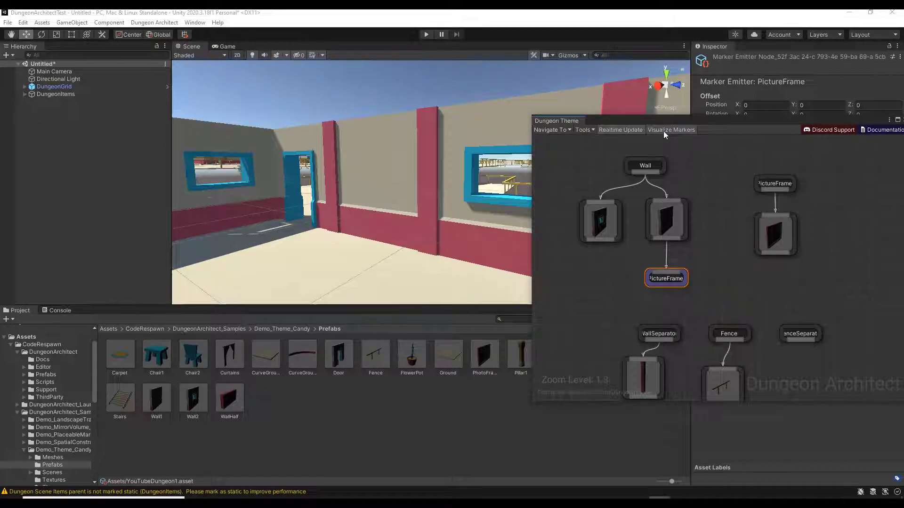
mouse_move(376, 188)
right_down()
mouse_move(371, 215)
mouse_move(379, 140)
mouse_move(386, 150)
mouse_move(362, 145)
mouse_move(360, 189)
mouse_move(369, 194)
right_up()
key(s)
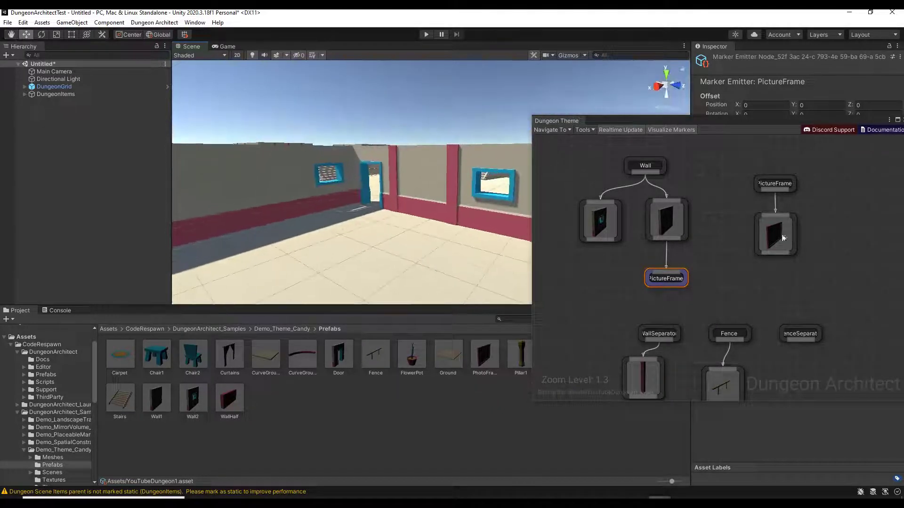
Step: Offset the PictureFrame emitter's position to Y 3 and Z -0.25, and set its Y rotation to 180
click(775, 234)
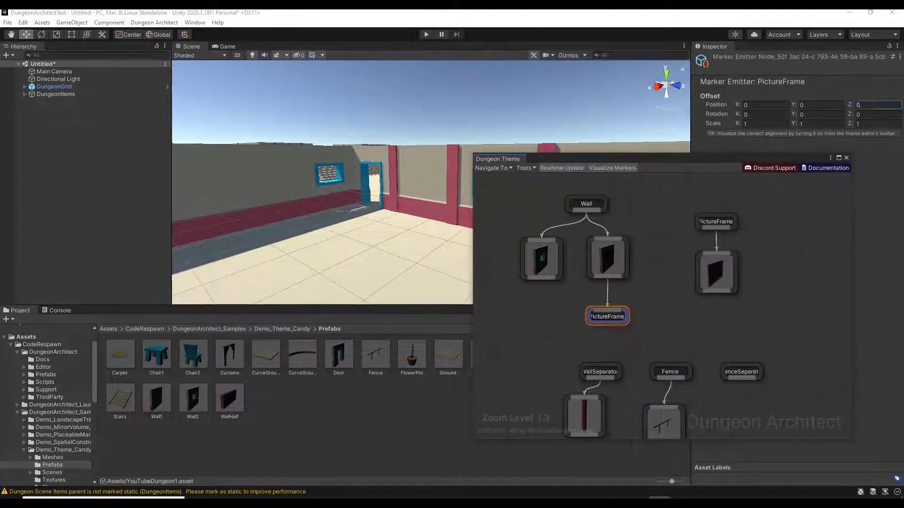
key(Tab)
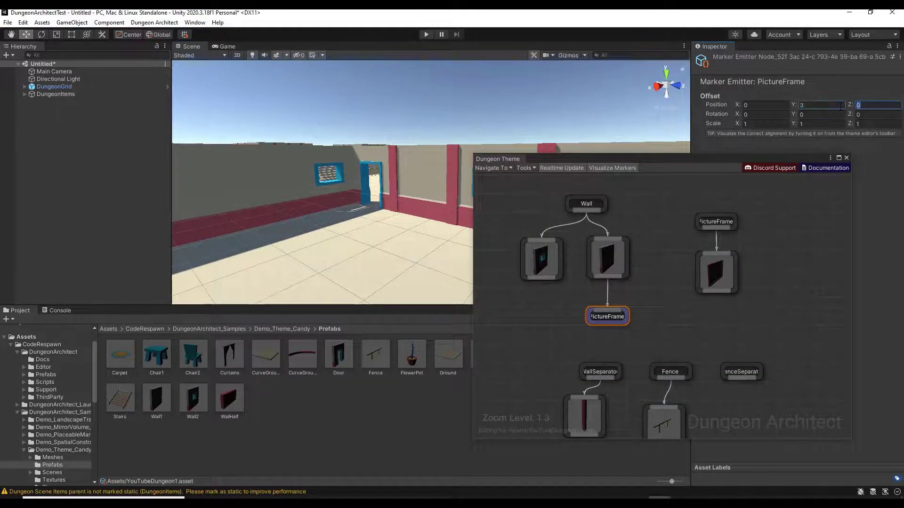
text(-0.25)
key(Tab)
key(Tab)
text(180)
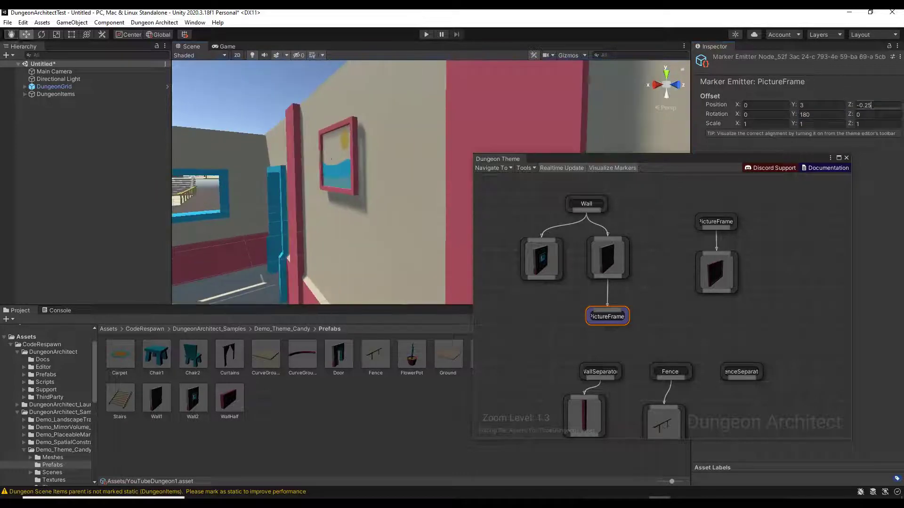
Step: Adjust the PictureFrame emitter's position offset to Y 2.5 and Z -0.22, checking the frames' height and distance from the walls
click(868, 107)
text(-0.22)
mouse_move(448, 184)
right_down()
mouse_move(438, 185)
mouse_move(448, 198)
mouse_move(439, 194)
right_up()
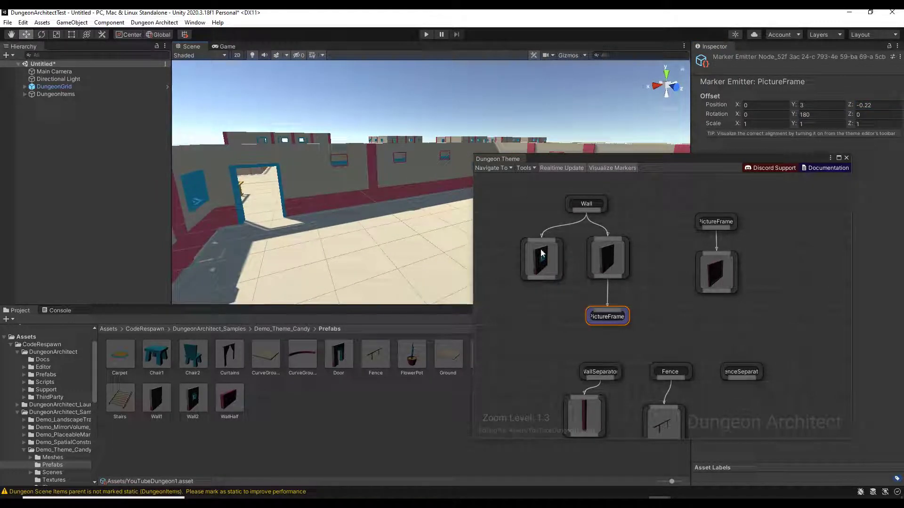
right_drag(365, 208, 142, 204)
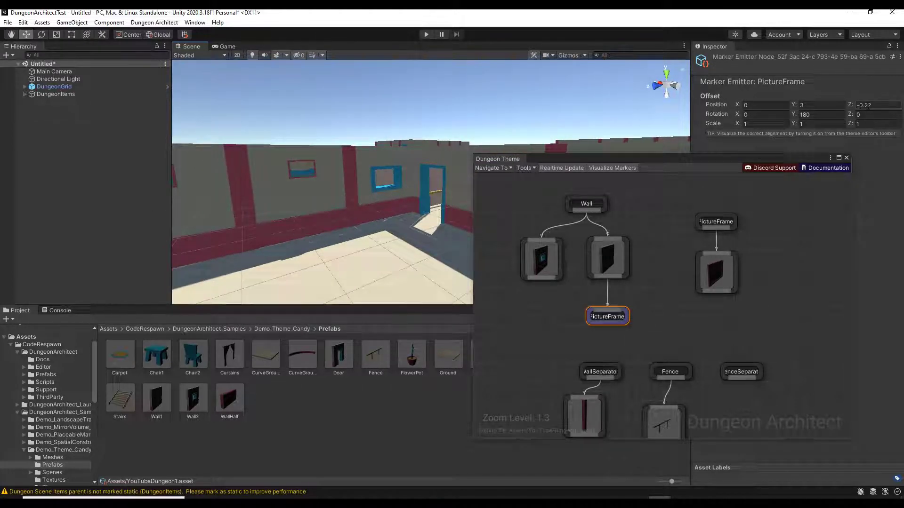
click(821, 105)
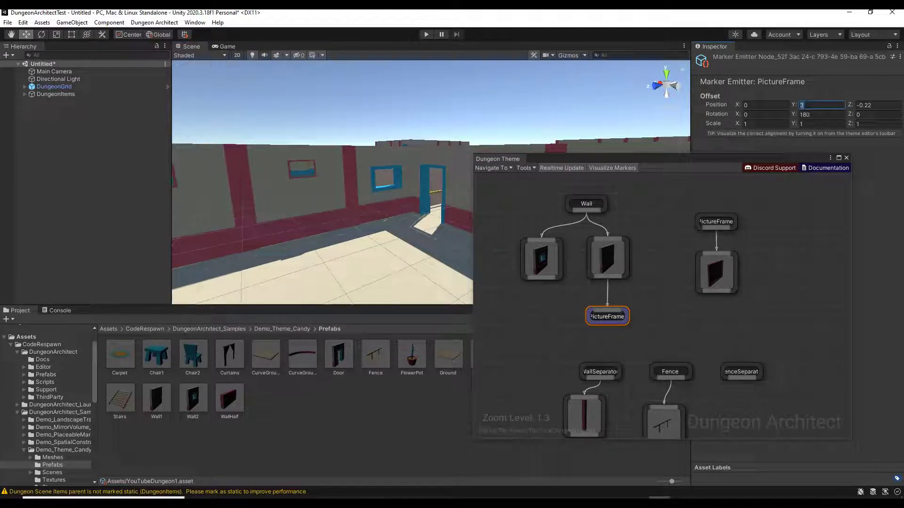
text(2.5)
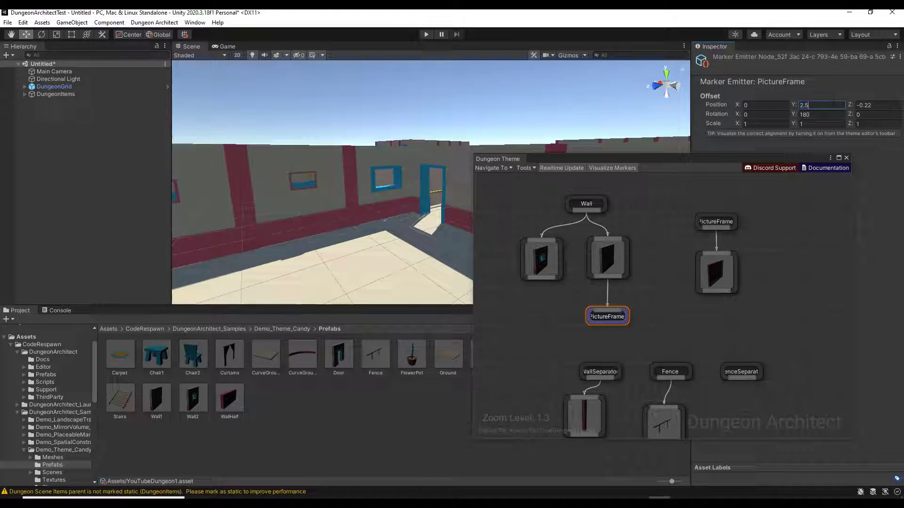
right_drag(424, 178, 307, 203)
Step: Set the PhotoFrame node's probability to 0.3 and check how the frames are distributed across the walls
drag(745, 161, 756, 225)
click(728, 336)
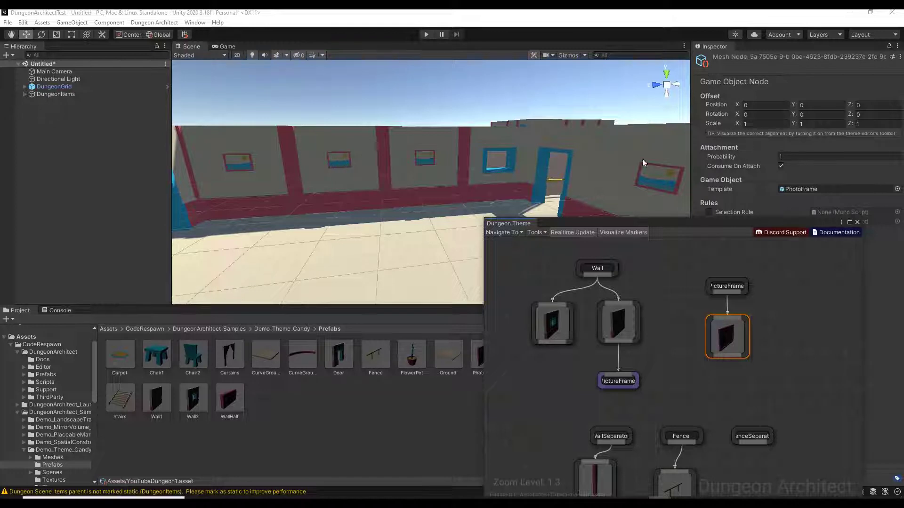
click(768, 158)
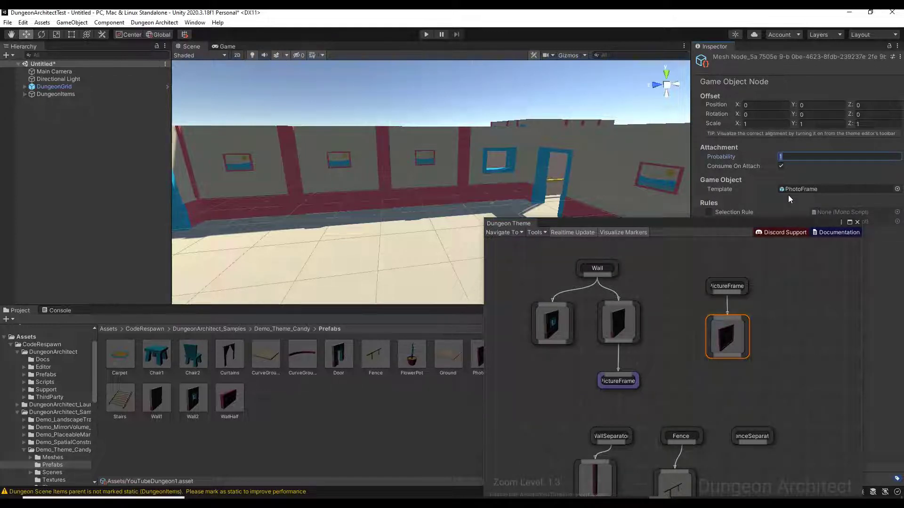
text(0.5)
click(798, 157)
text(0.3)
right_drag(426, 176, 293, 179)
key(e)
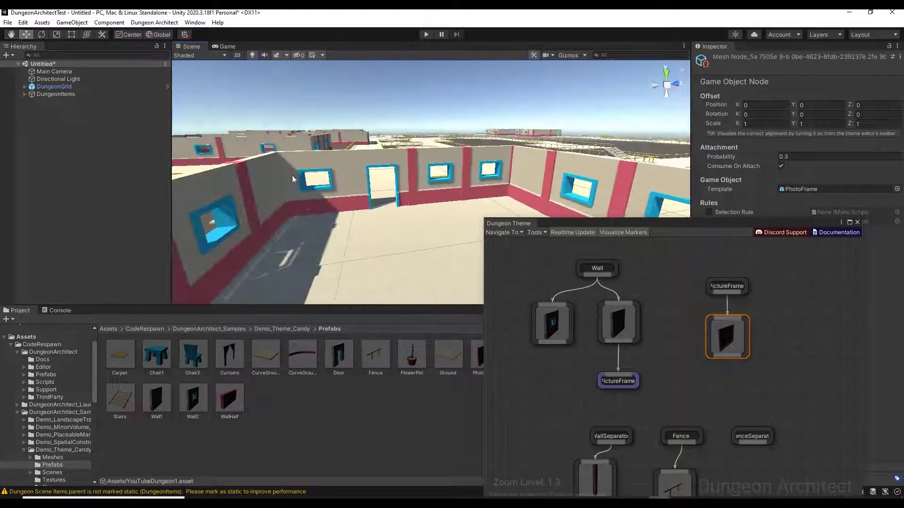
Step: Set the DungeonGrid seed to 3, rebuild the dungeon and inspect the frames on its walls
drag(696, 222, 0, 127)
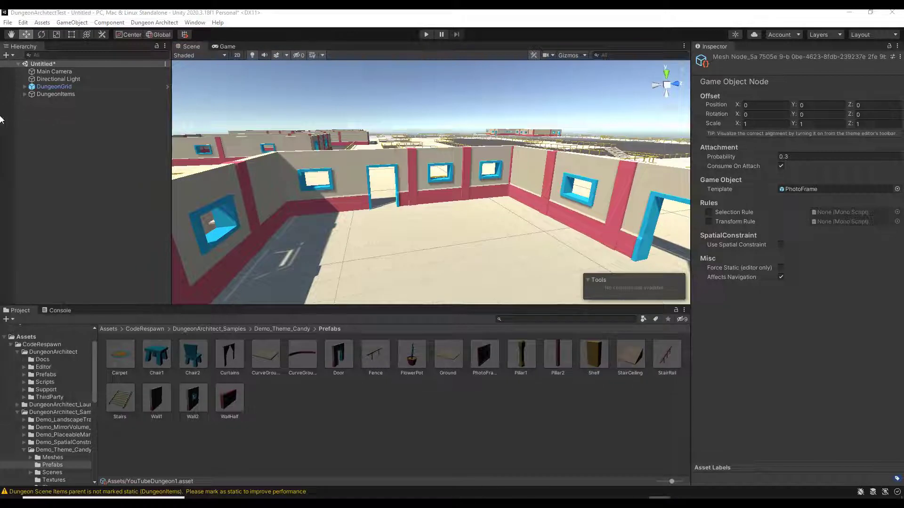
click(54, 87)
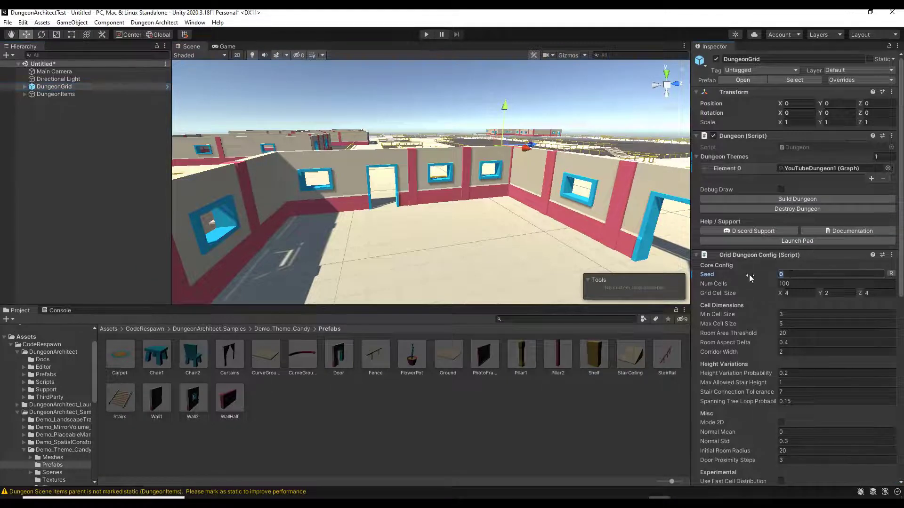
text(3)
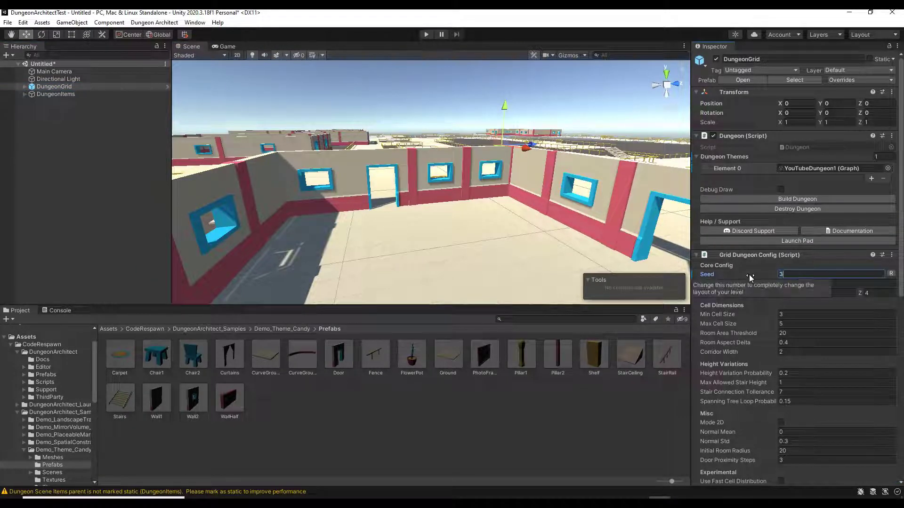
click(800, 199)
right_drag(501, 212, 631, 225)
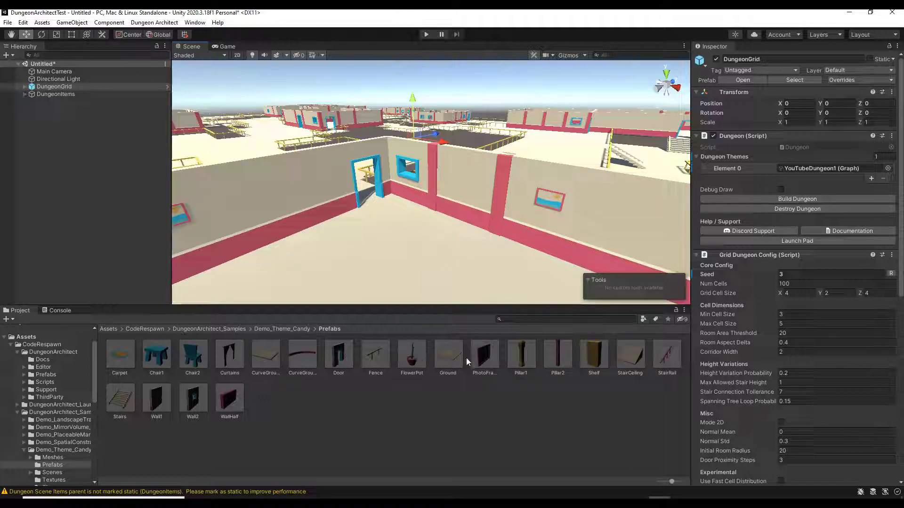
right_drag(441, 273, 558, 269)
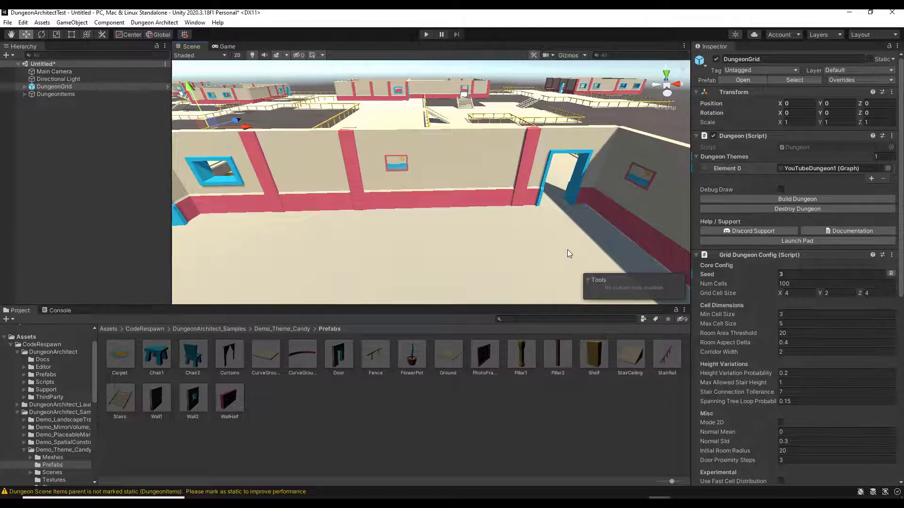
right_drag(561, 247, 518, 244)
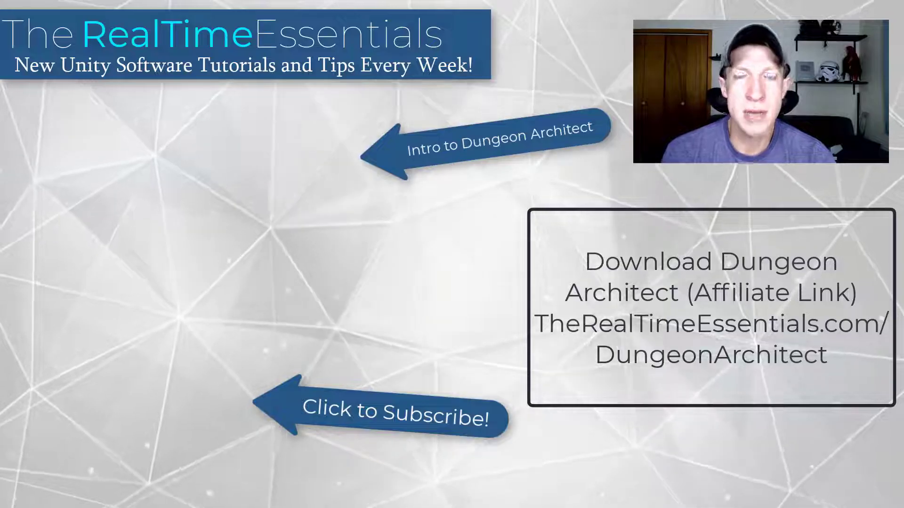